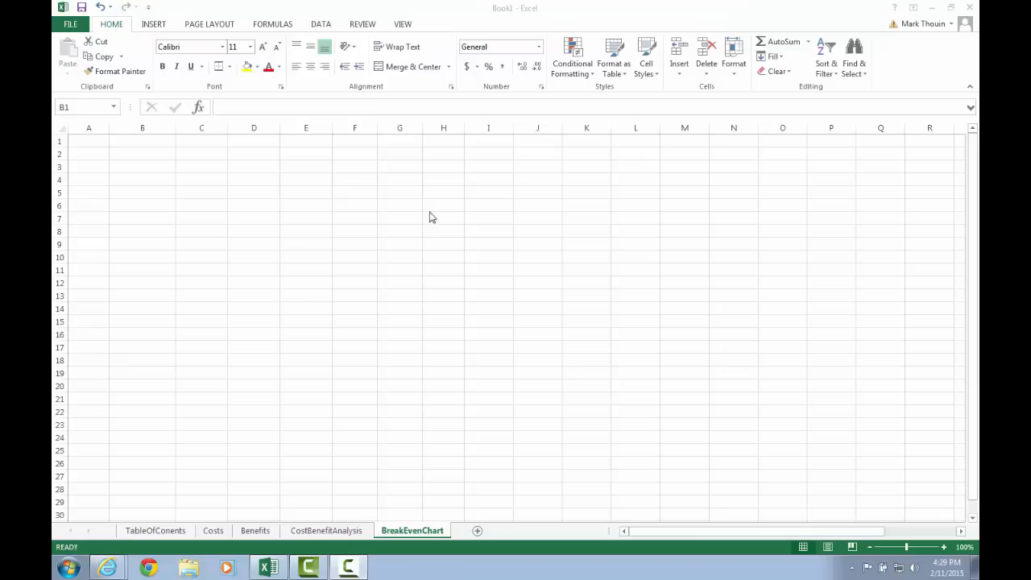
Label cell B1 'Year'
left_click(158, 147)
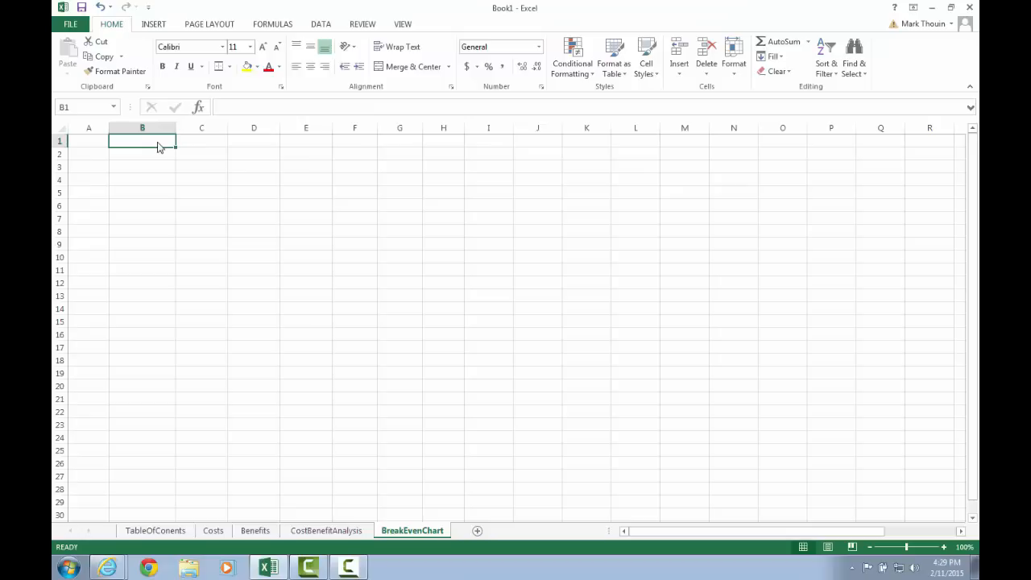
type("Year")
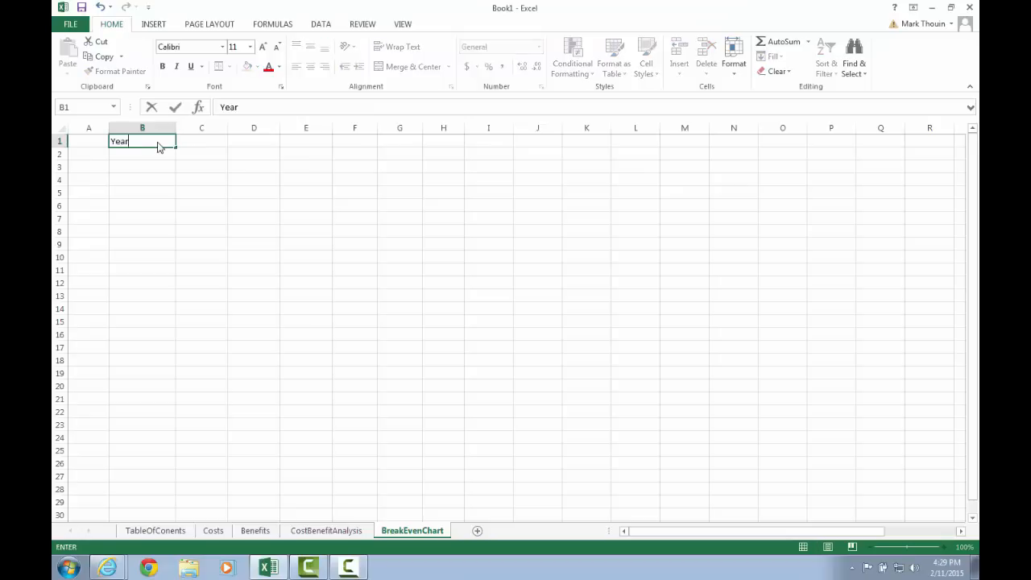
key("Tab")
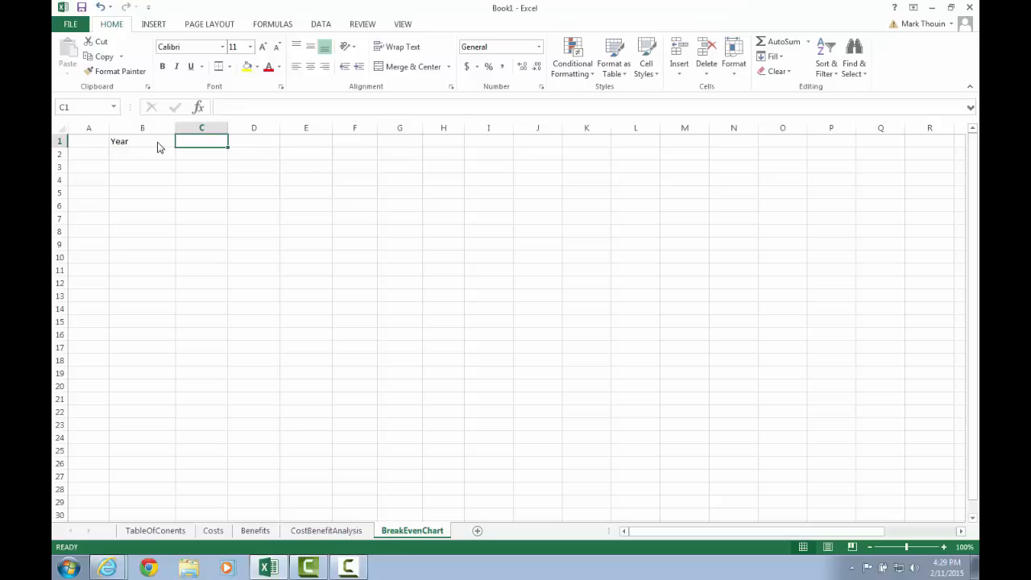
Link C1 to CostBenefitAnalysis!C3 and fill it right through W1 for years 0–20
type("=")
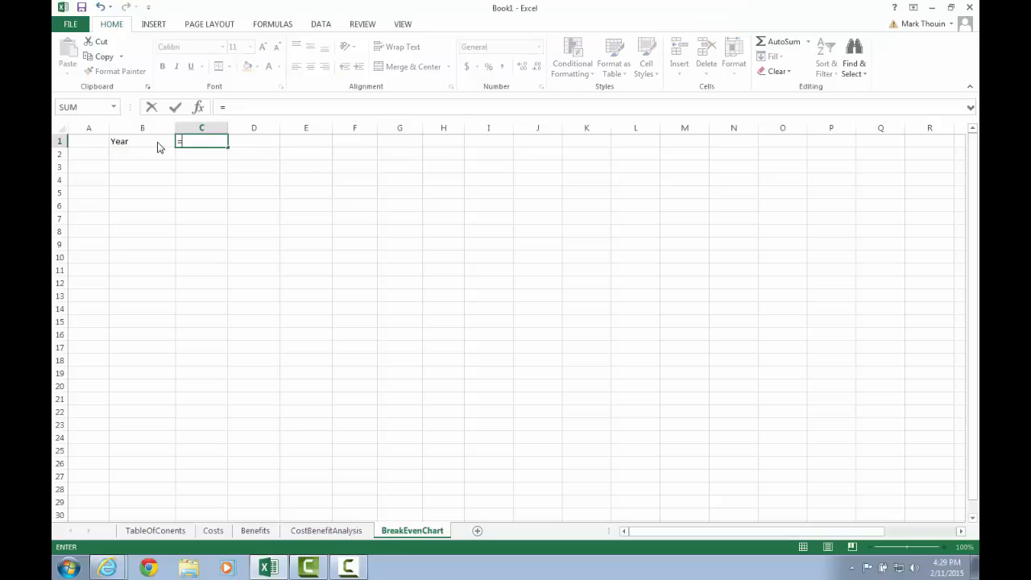
left_click(305, 538)
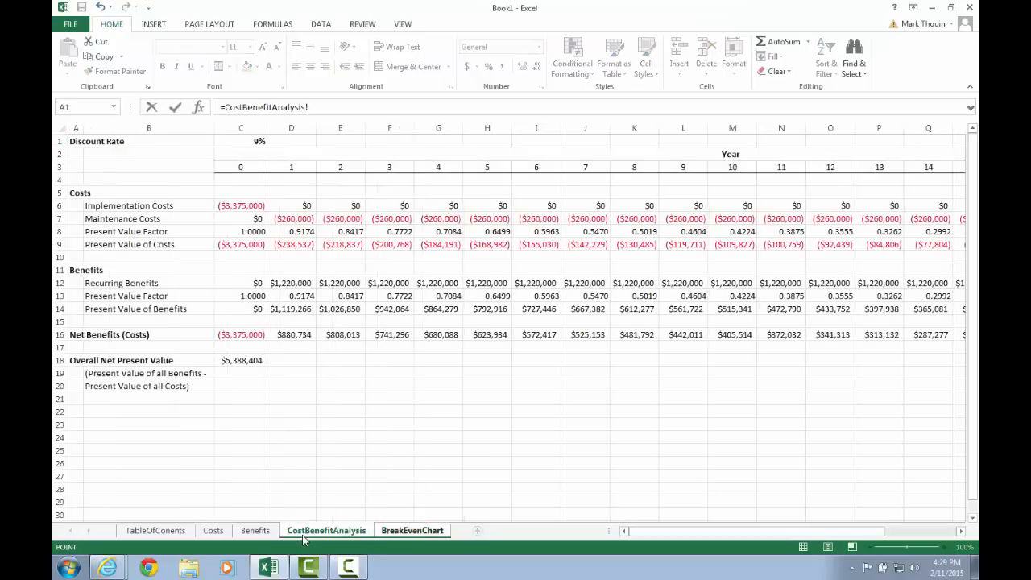
left_click(242, 165)
key("Return")
key("Up")
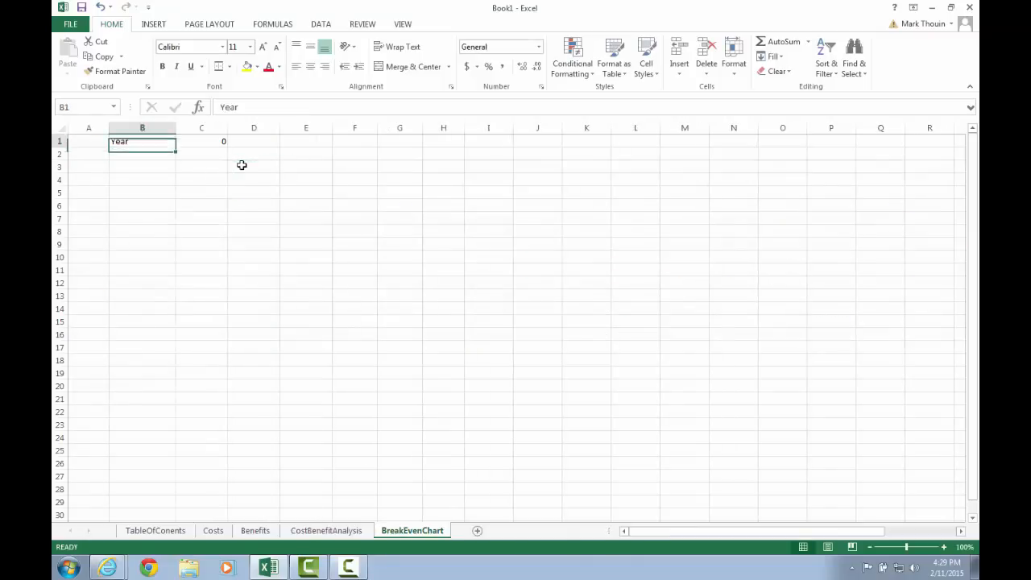
key("Right")
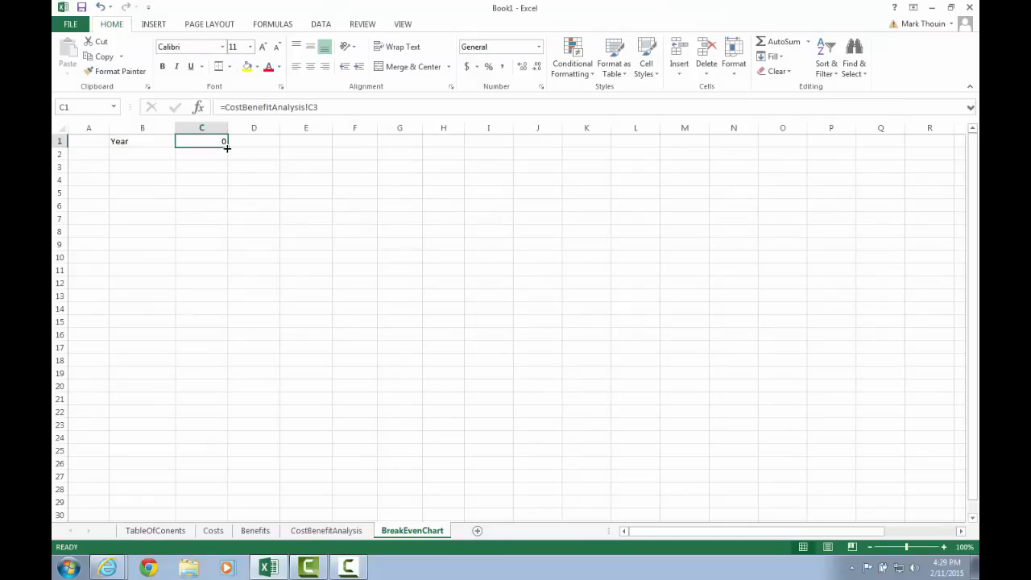
left_click_drag(227, 148, 898, 150)
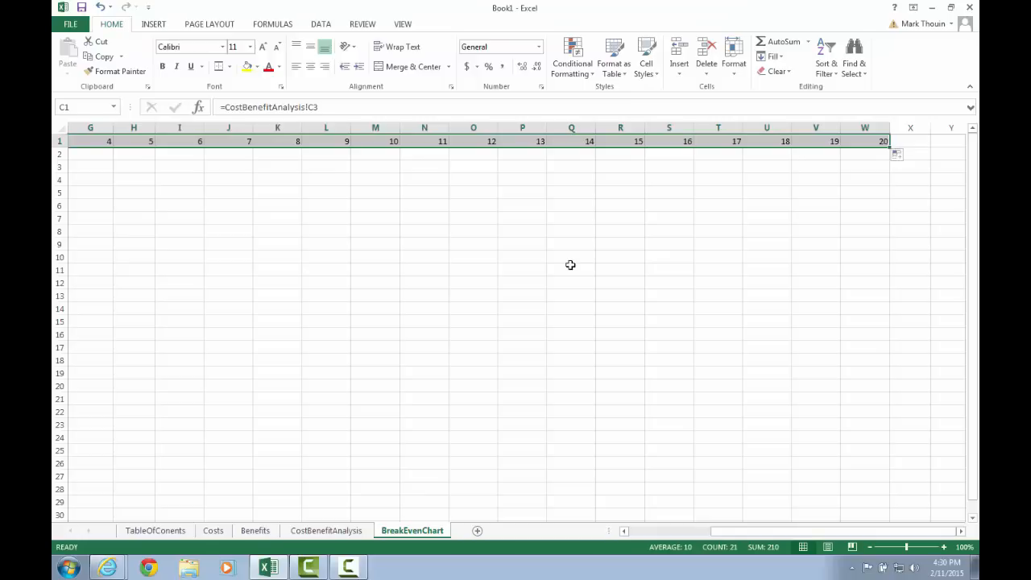
left_click(632, 532)
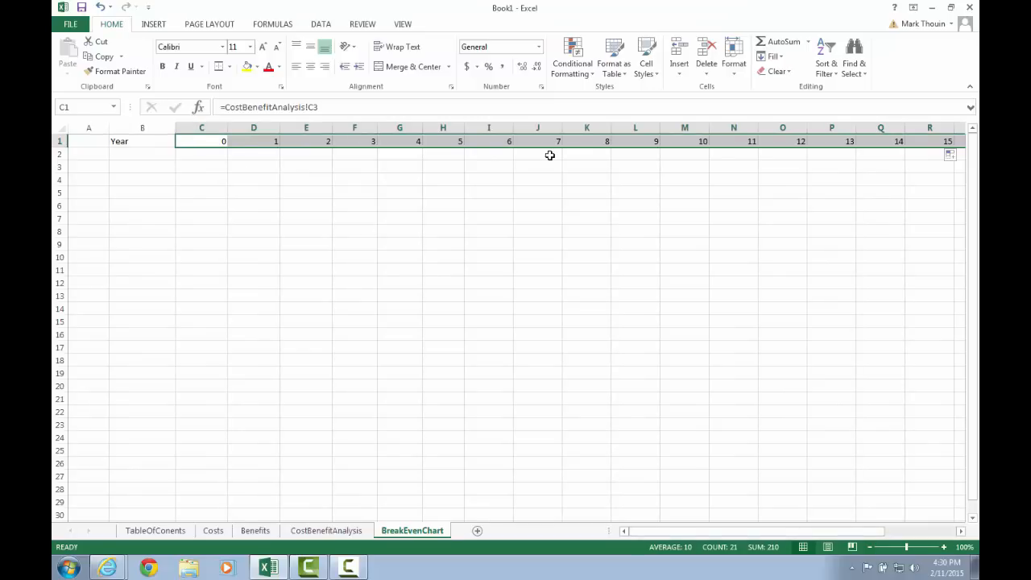
Enter 'Cumulative Net Present Value' in B2 and widen column B to fit it
left_click(148, 157)
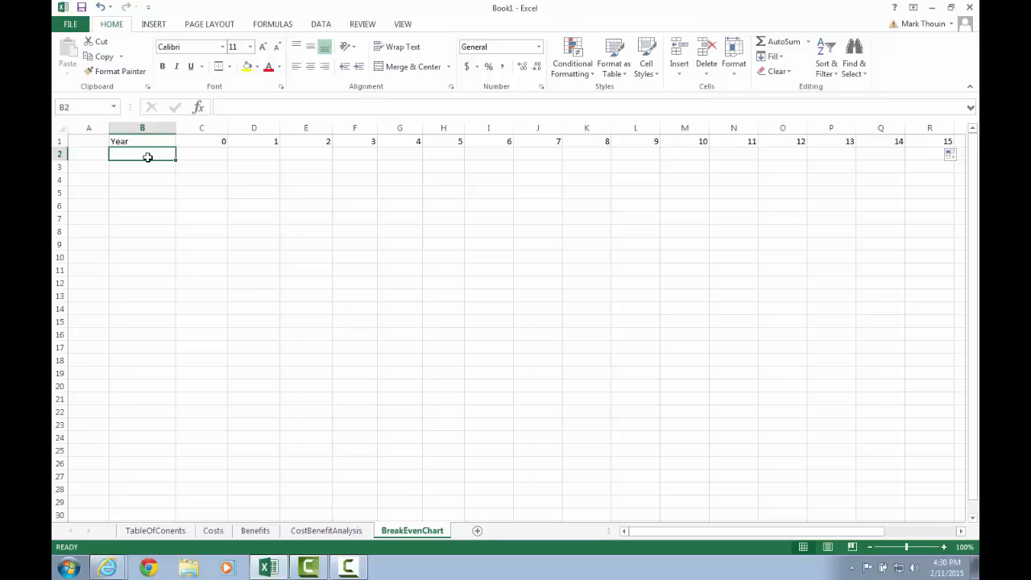
type("Cu")
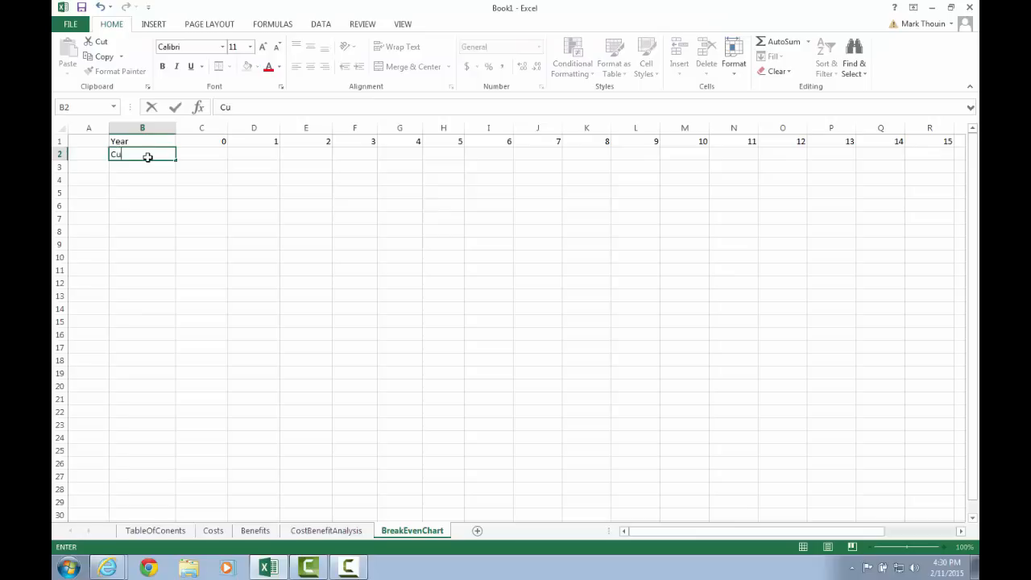
type("mulative")
type("Net Present")
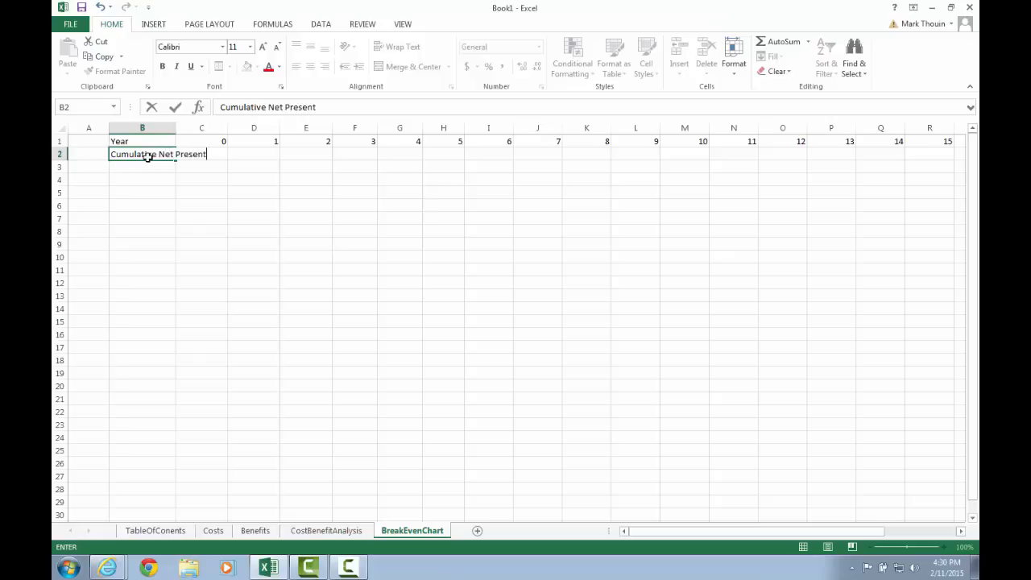
type(" Value")
key("Return")
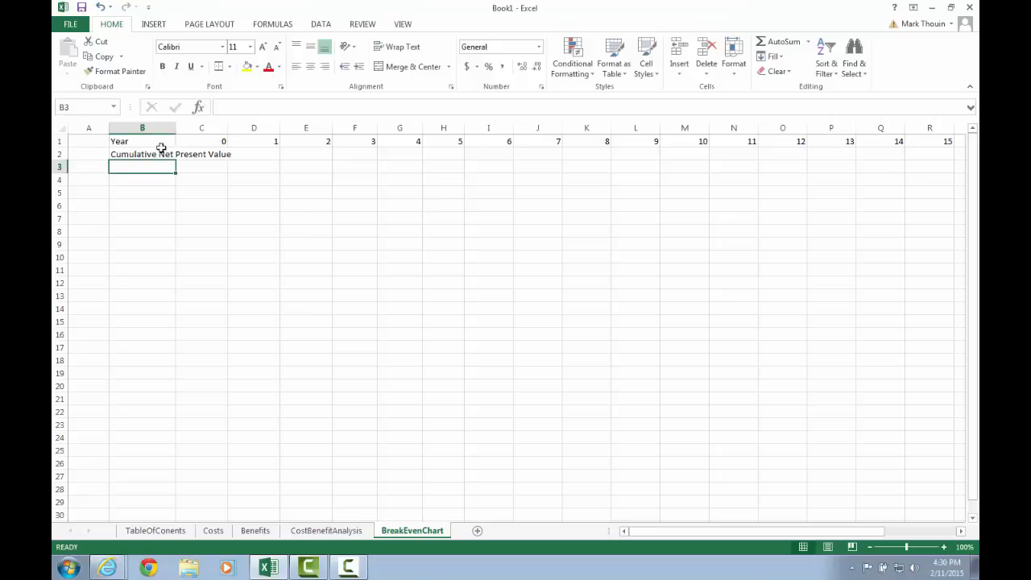
left_click_drag(176, 130, 248, 131)
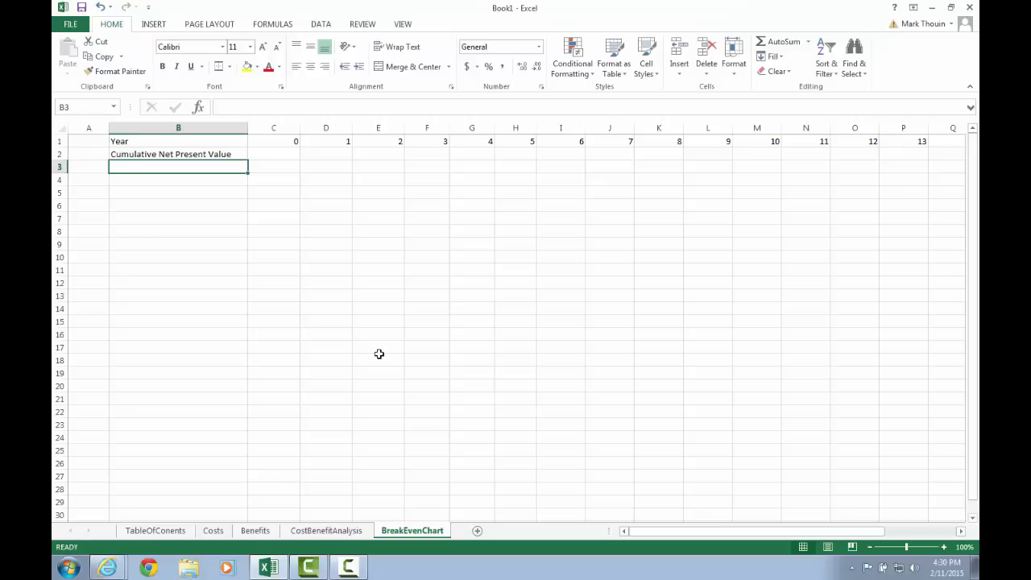
left_click(325, 532)
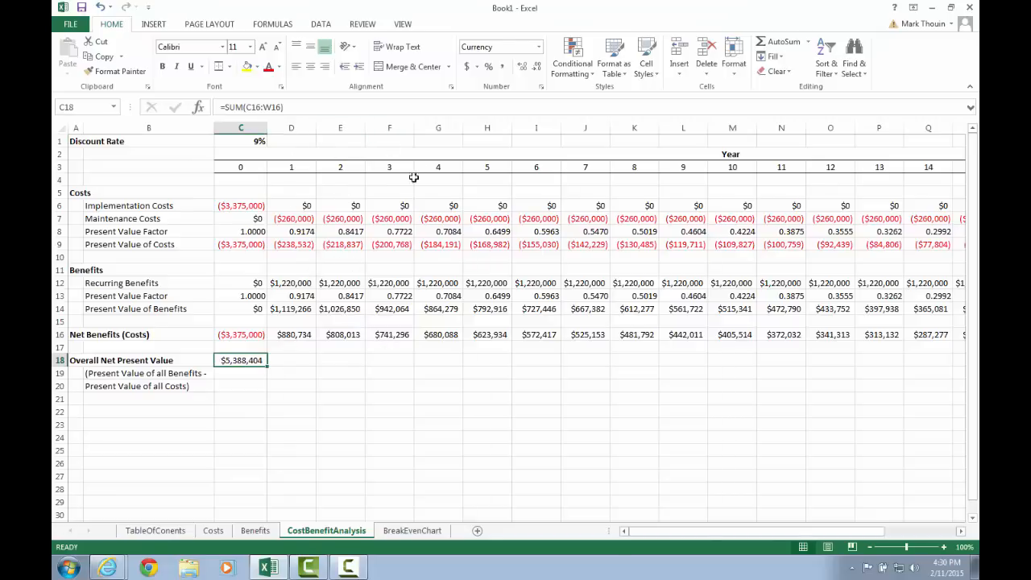
left_click(440, 334)
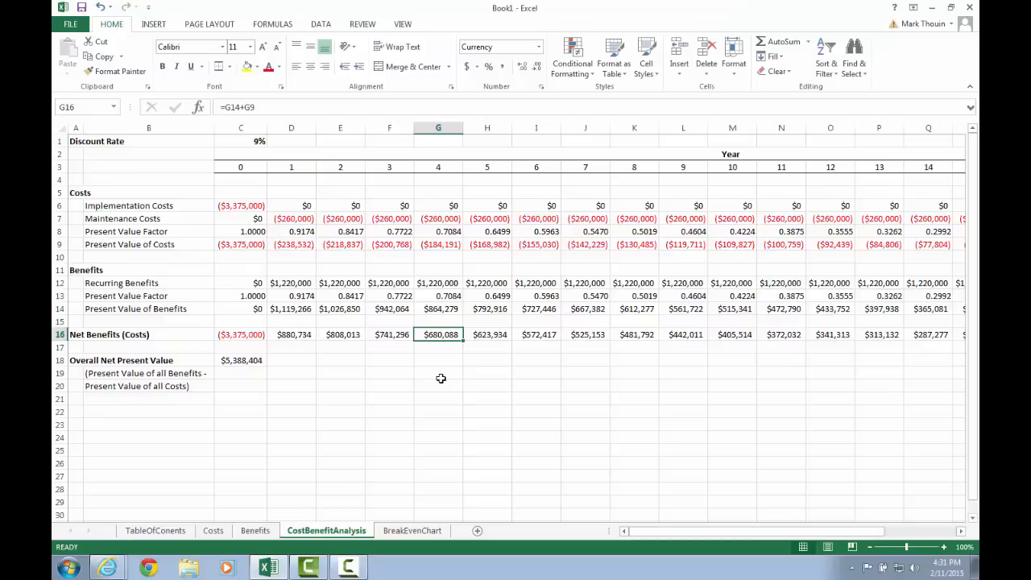
left_click(432, 166)
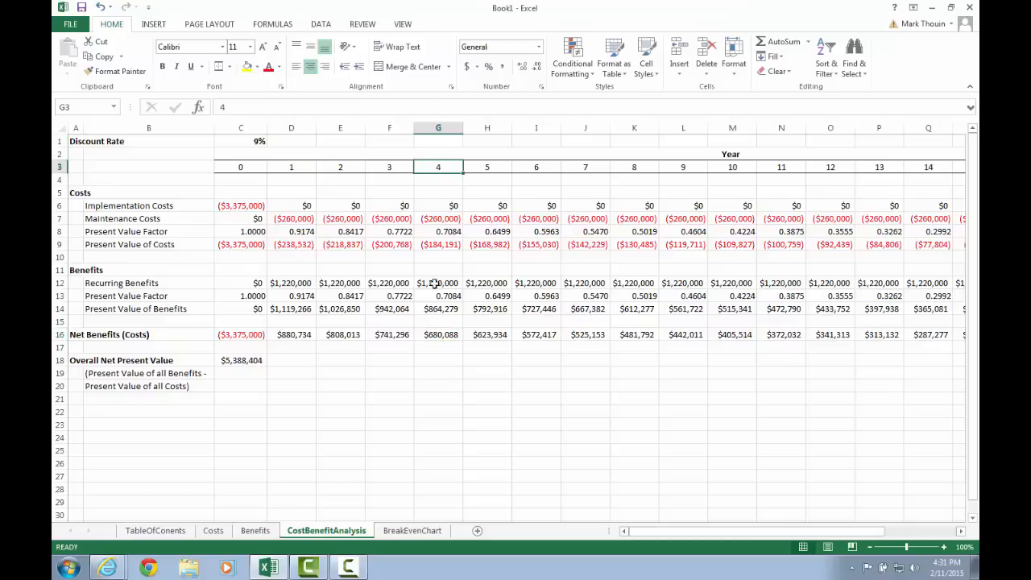
left_click(434, 333)
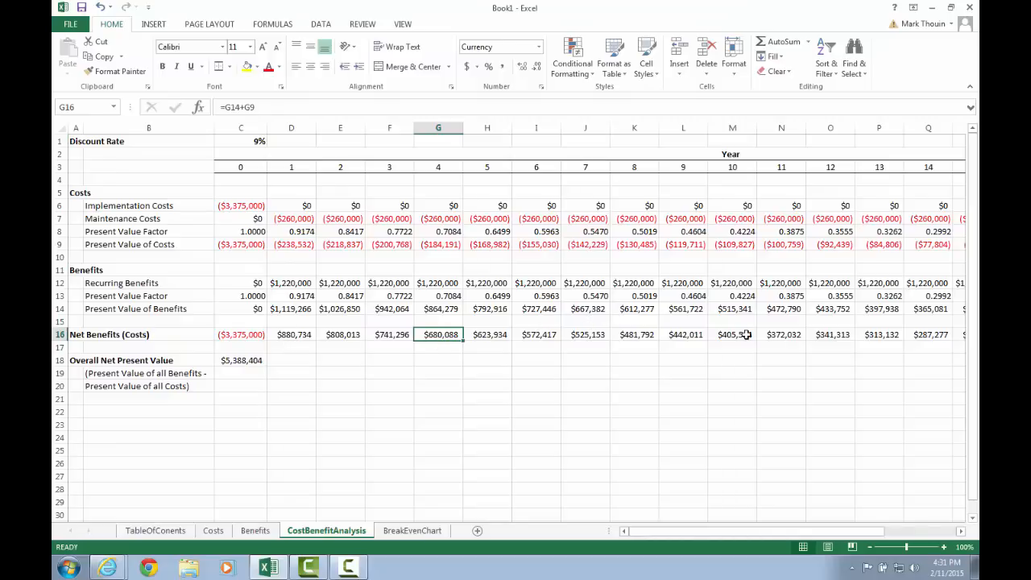
Link BreakEvenChart C2 to CostBenefitAnalysis!C16, showing year 0's ($3,375,000)
left_click(428, 532)
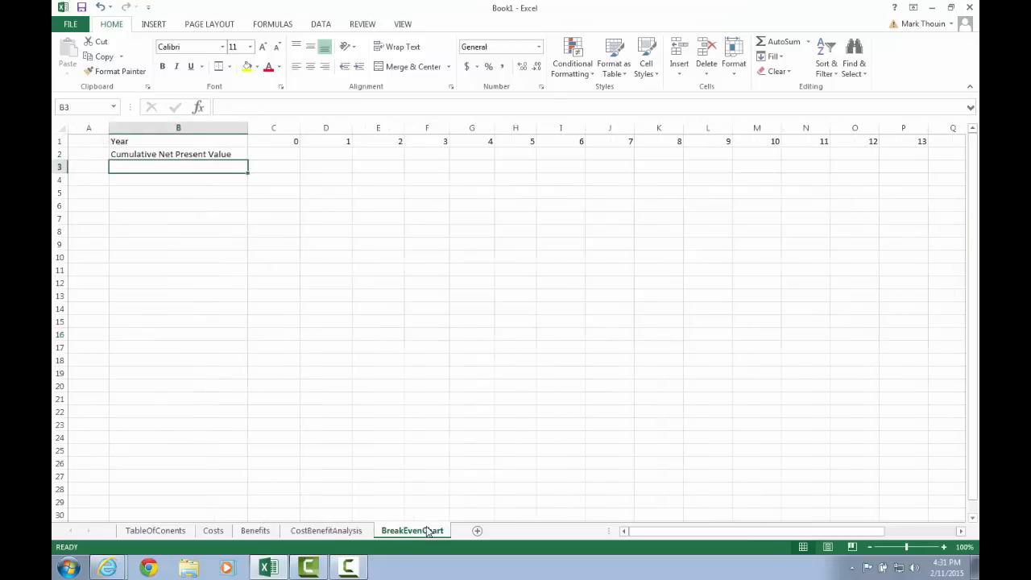
left_click(277, 153)
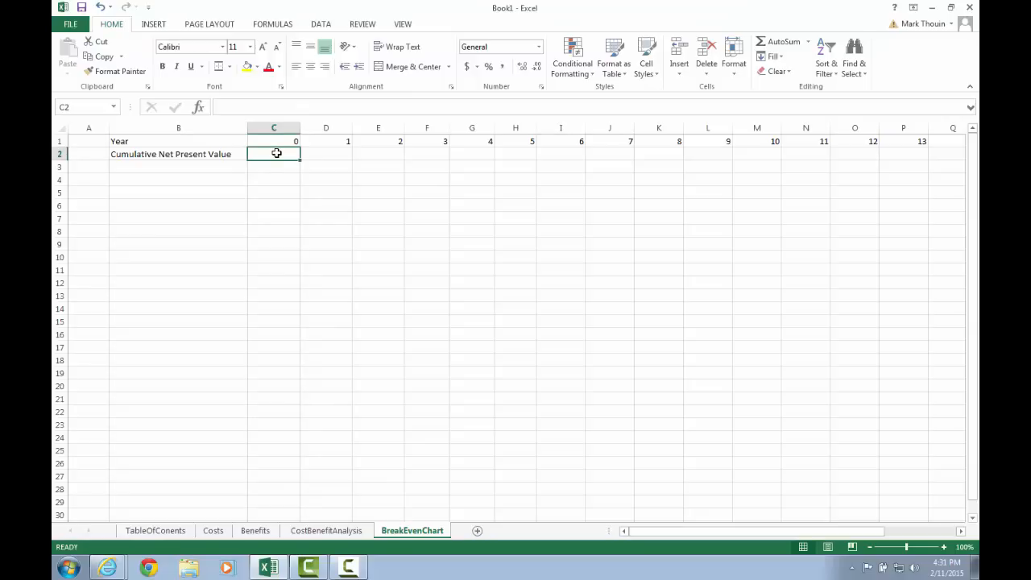
type("=")
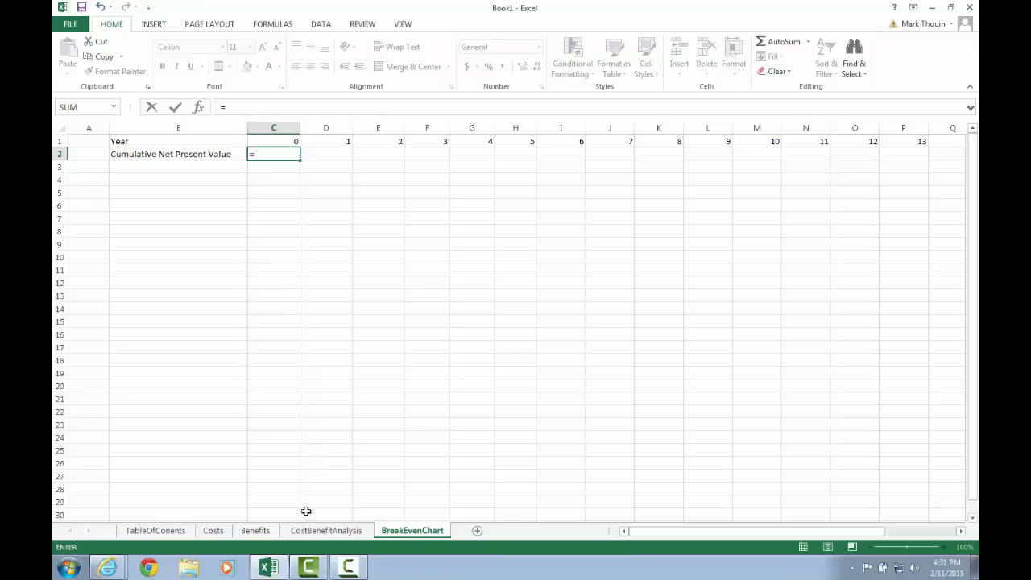
left_click(326, 530)
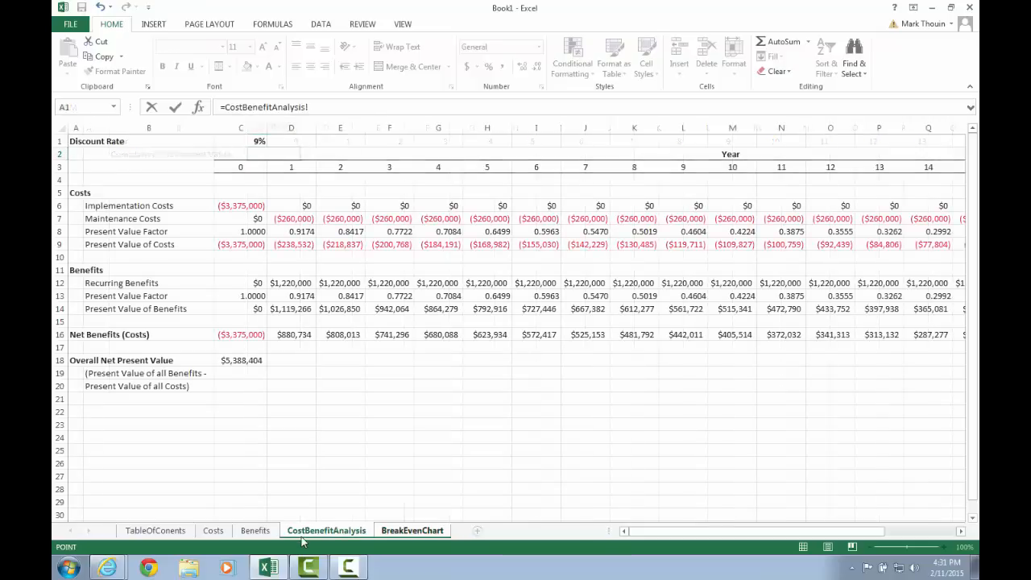
left_click(251, 336)
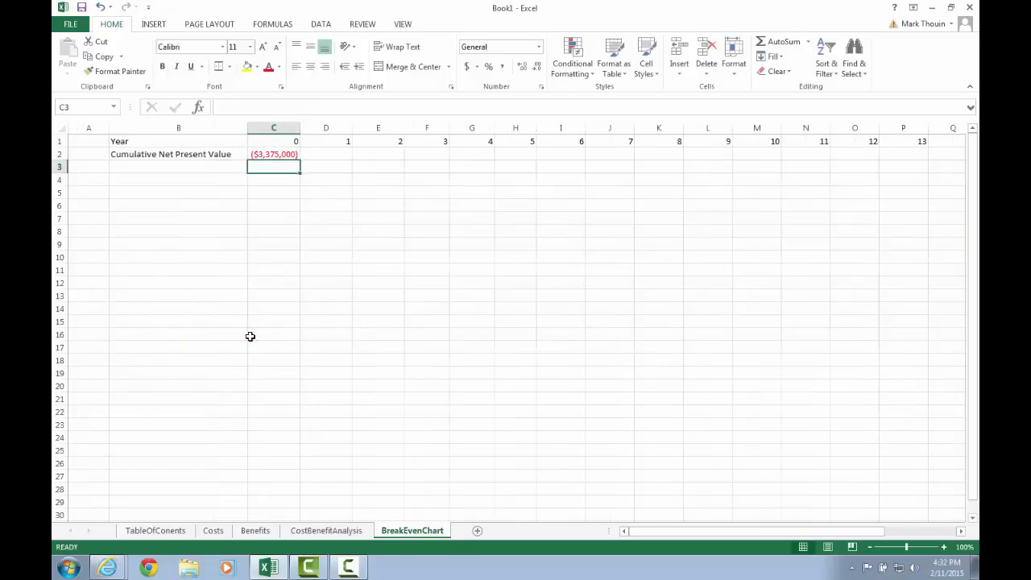
key("Up")
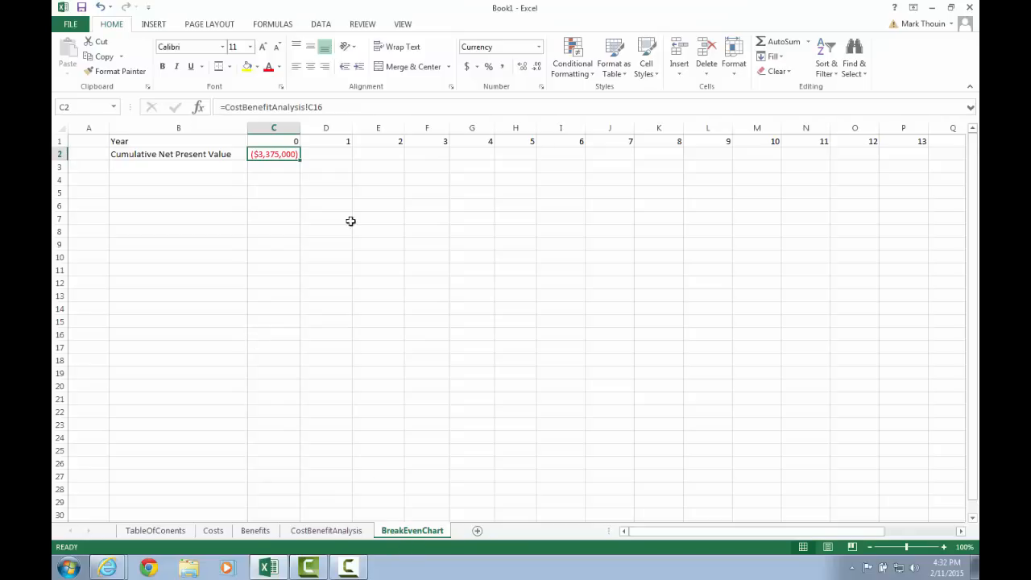
Enter =C2+CostBenefitAnalysis!D16 in D2, giving ($2,494,266) for year 1
left_click(330, 152)
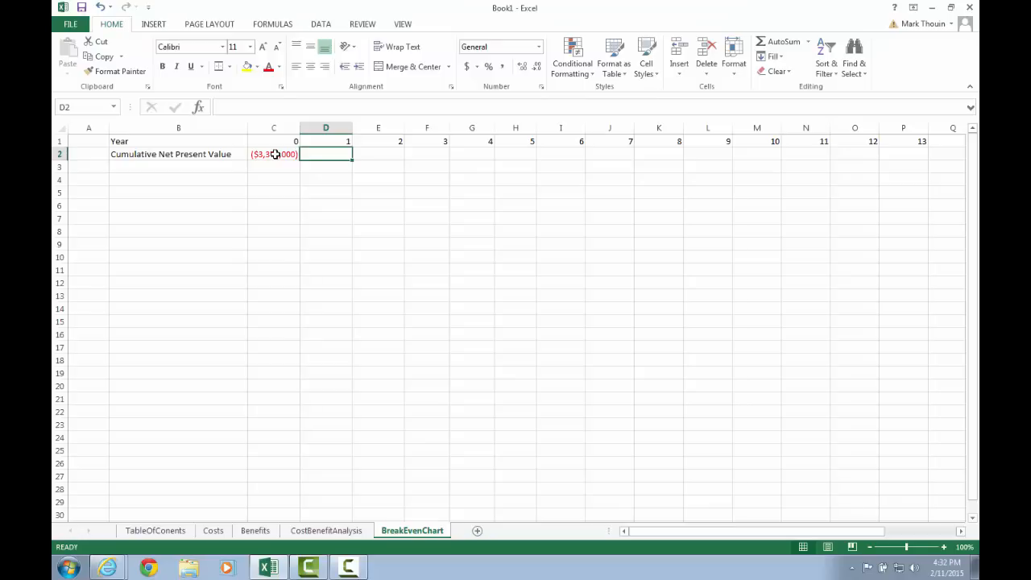
type("=")
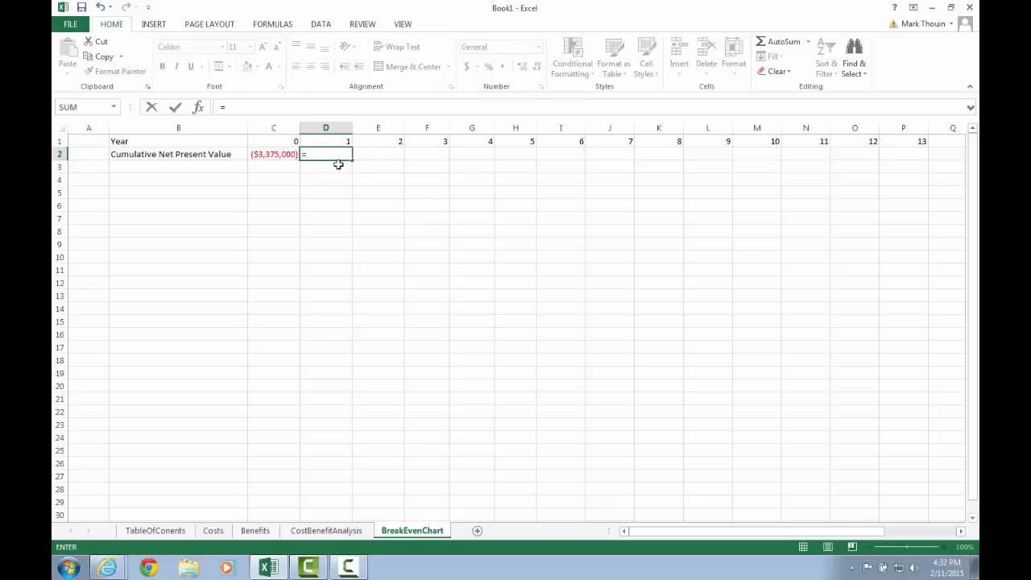
left_click(280, 155)
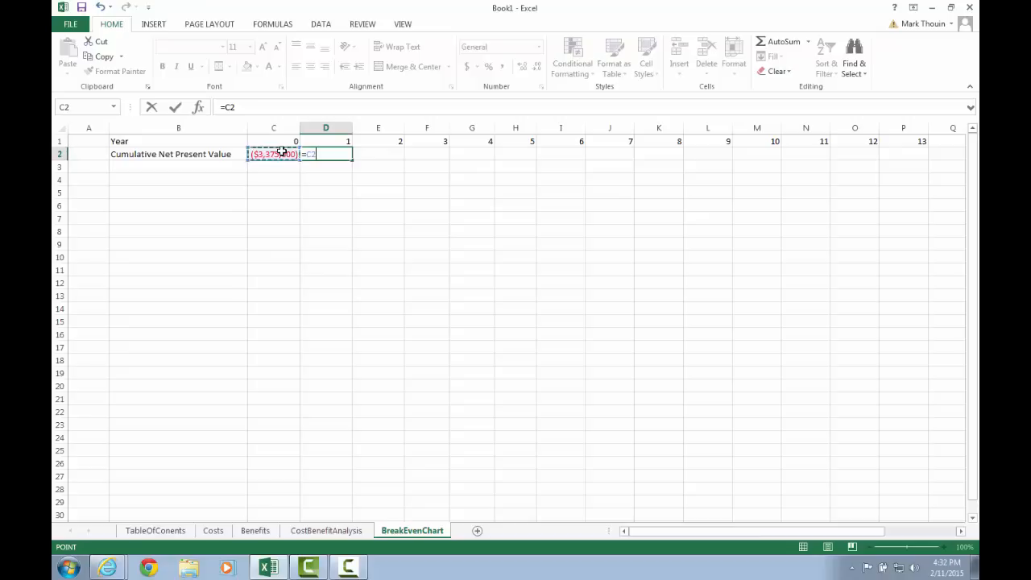
type("+")
left_click(313, 535)
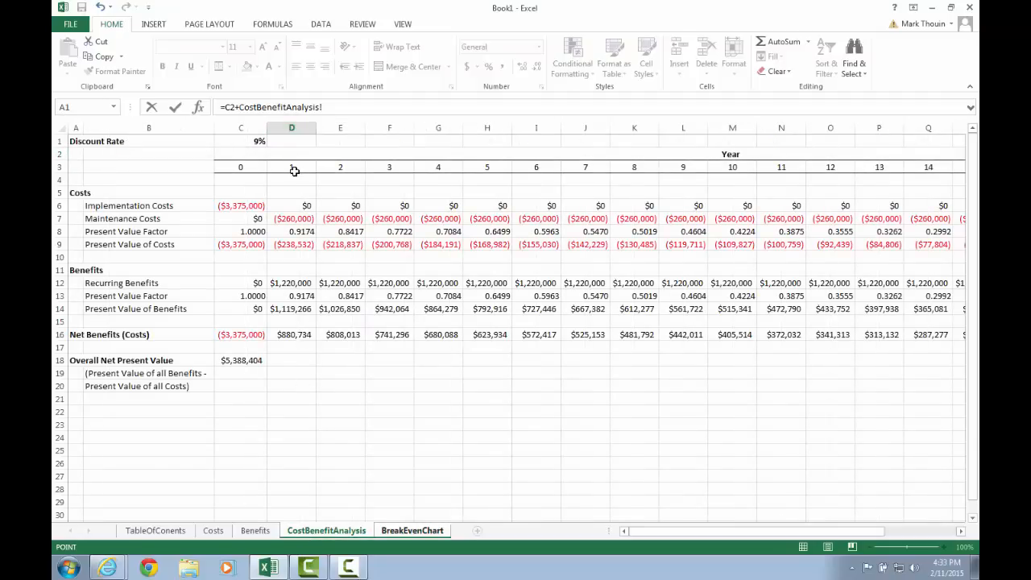
left_click(304, 334)
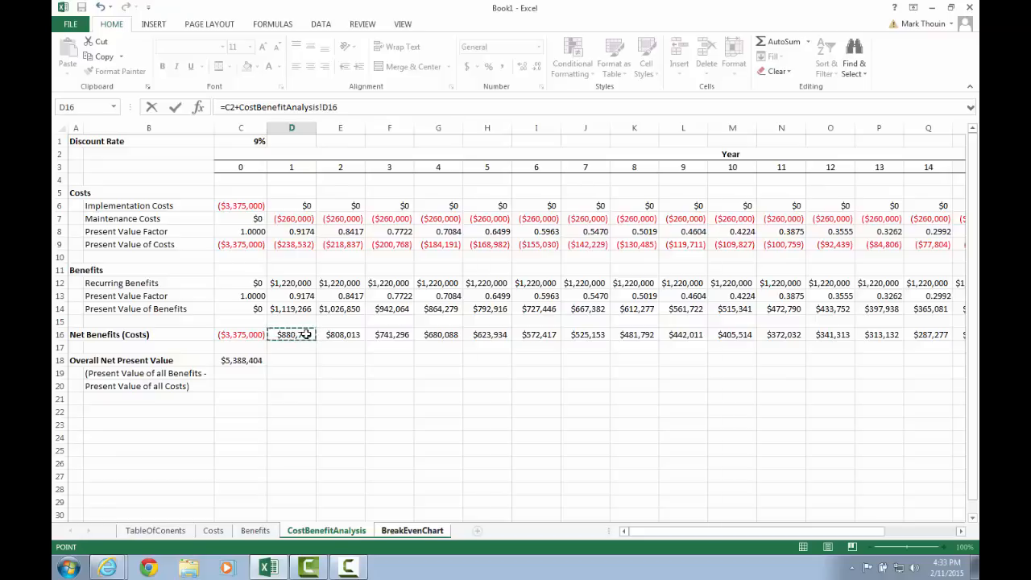
key("Return")
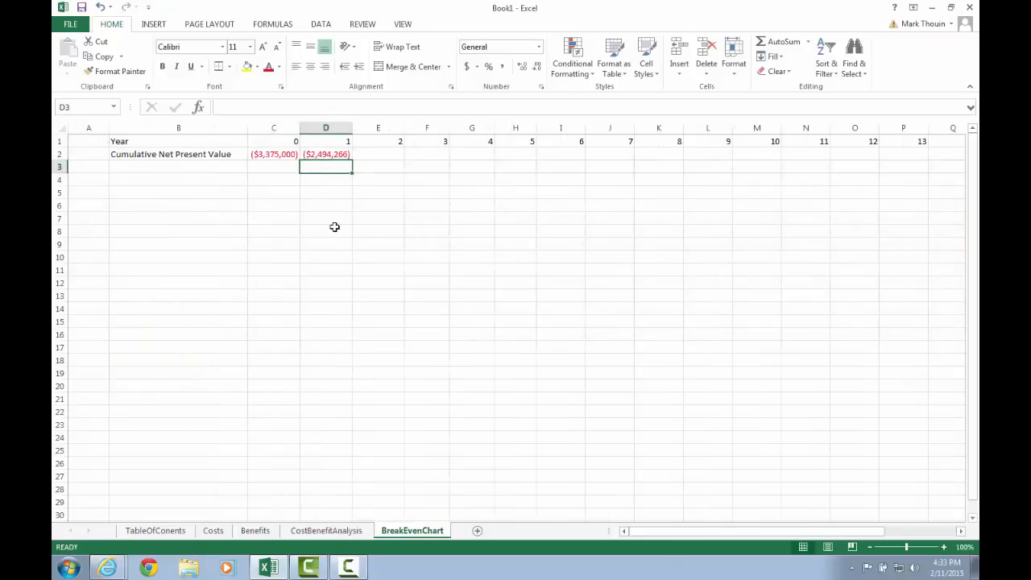
Enter =D2+CostBenefitAnalysis!E16 in E2, giving ($1,686,253) for year 2
left_click(337, 155)
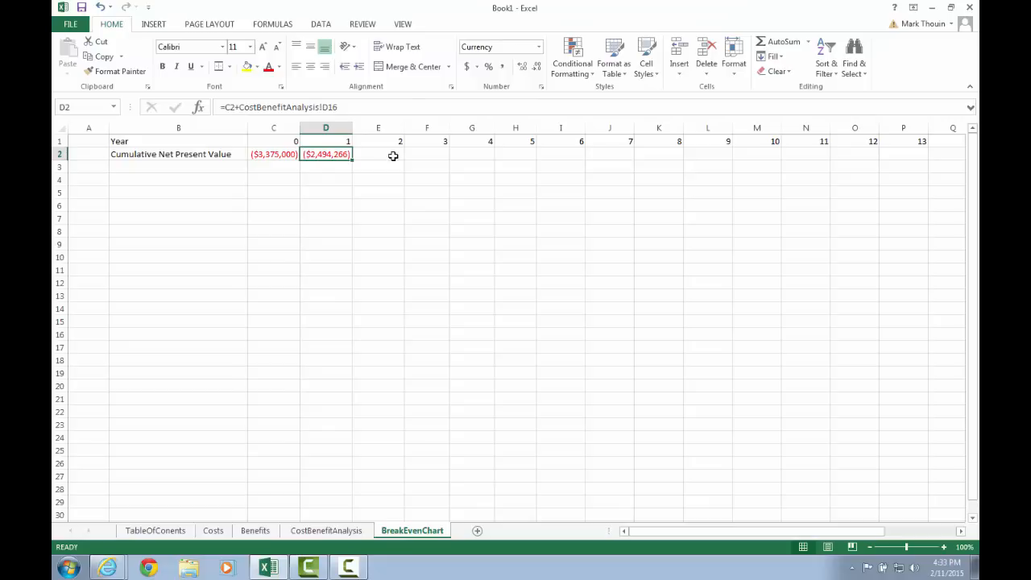
left_click(394, 155)
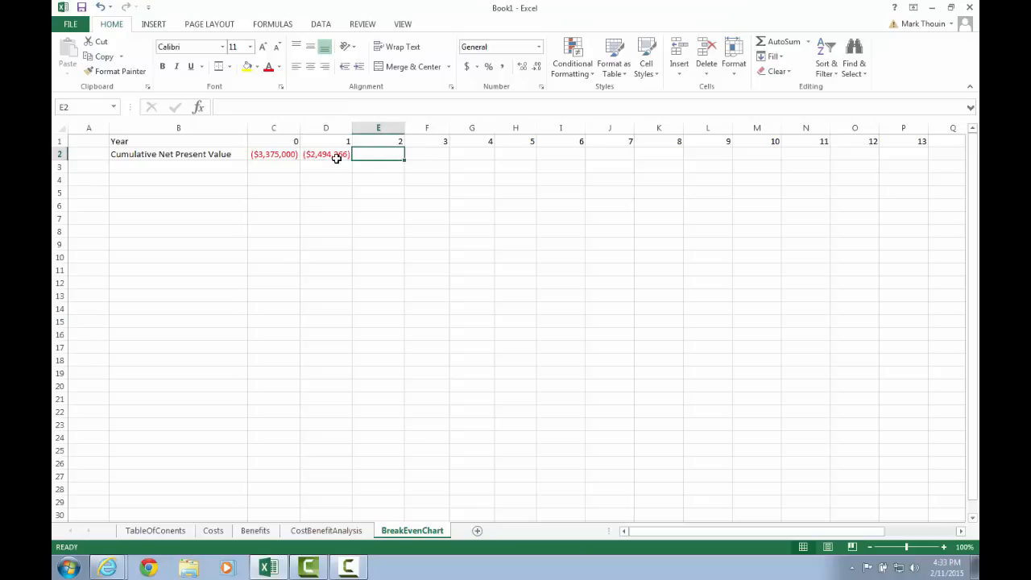
left_click(332, 107)
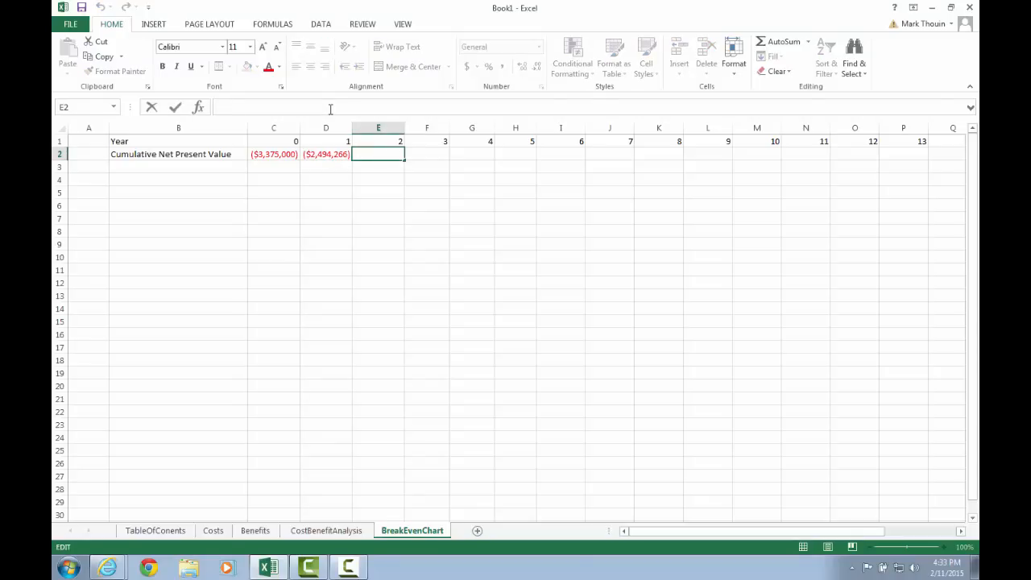
type("=")
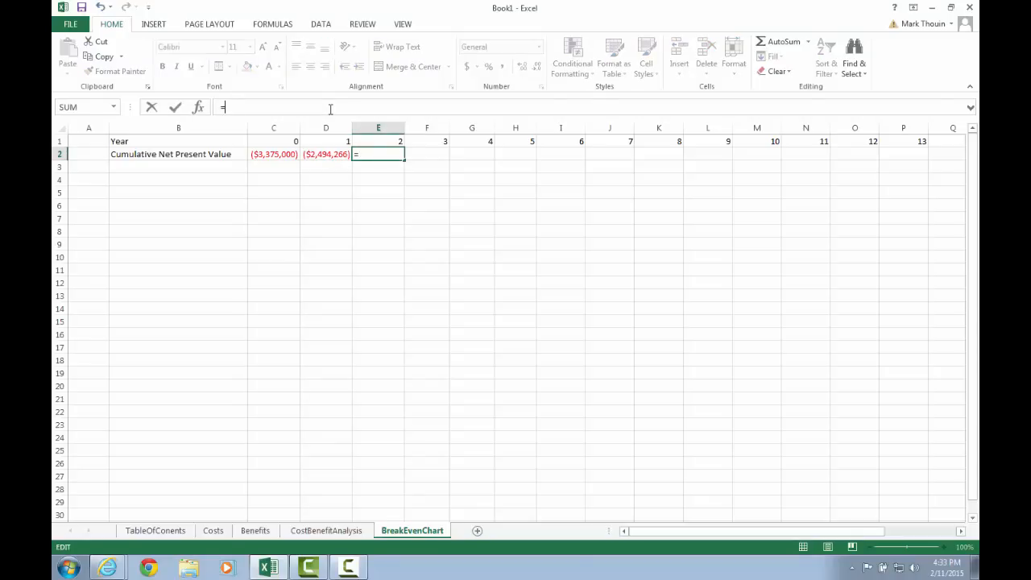
left_click(323, 154)
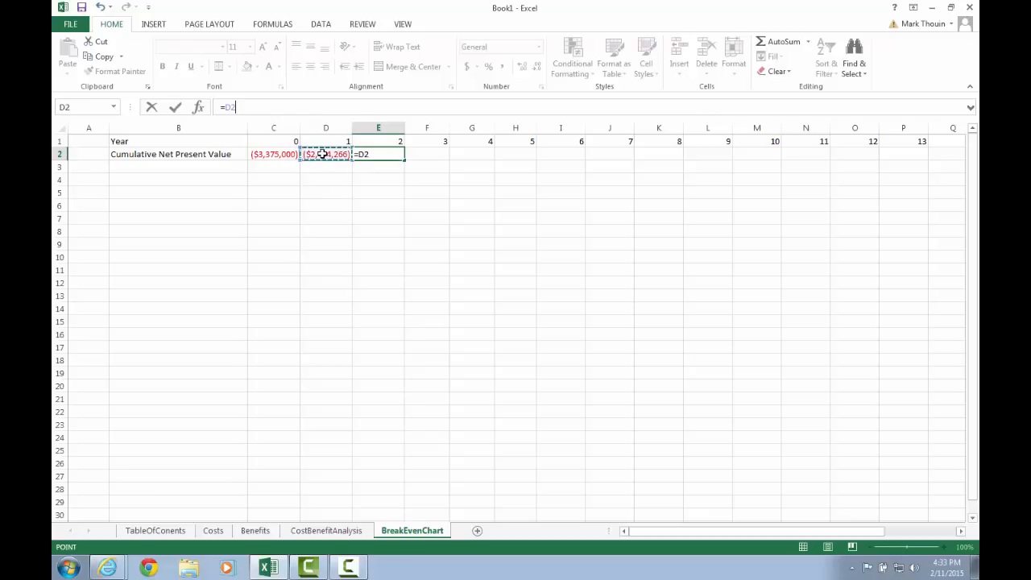
type("+")
left_click(328, 535)
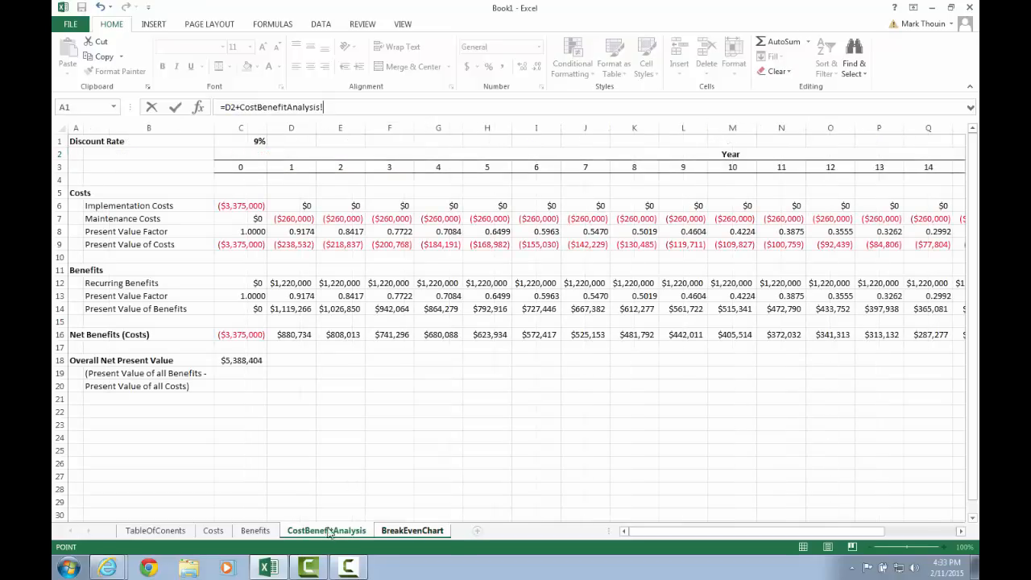
left_click(342, 332)
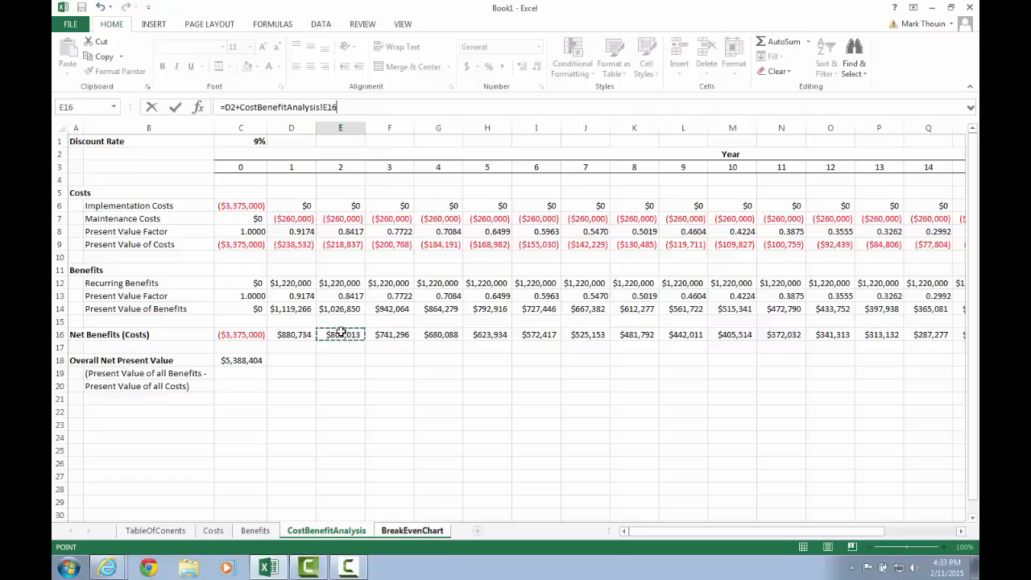
key("Return")
key("Up")
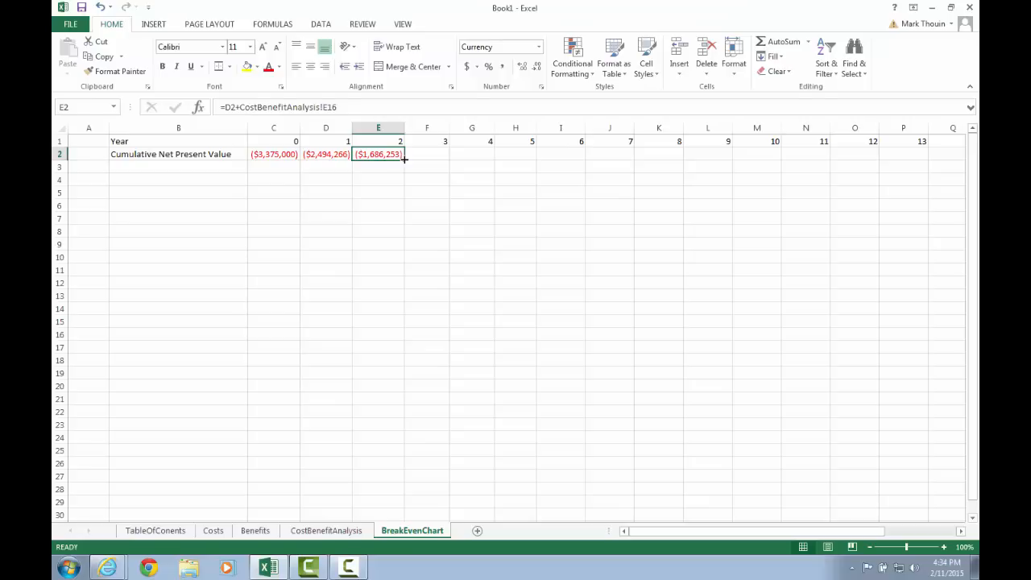
Fill E2's cumulative formula right to W2, reaching $5,388,404 at year 20
left_click_drag(403, 159, 877, 161)
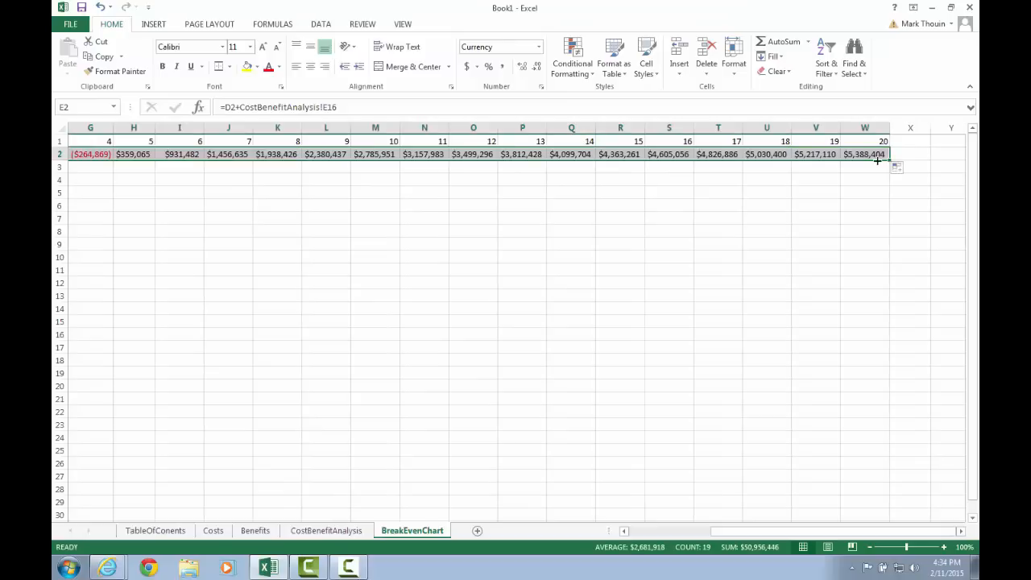
left_click(859, 153)
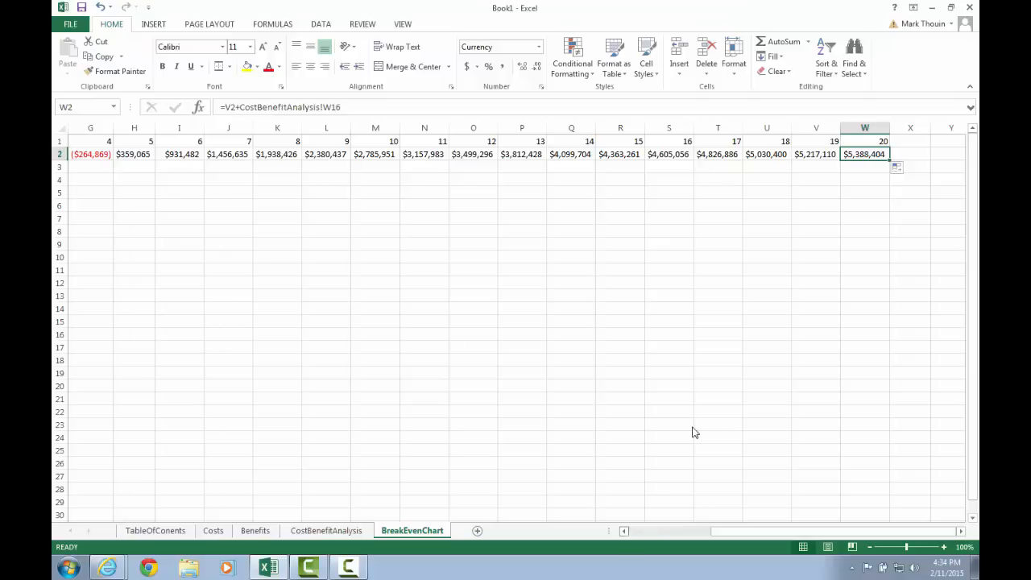
left_click(670, 154)
left_click(371, 107)
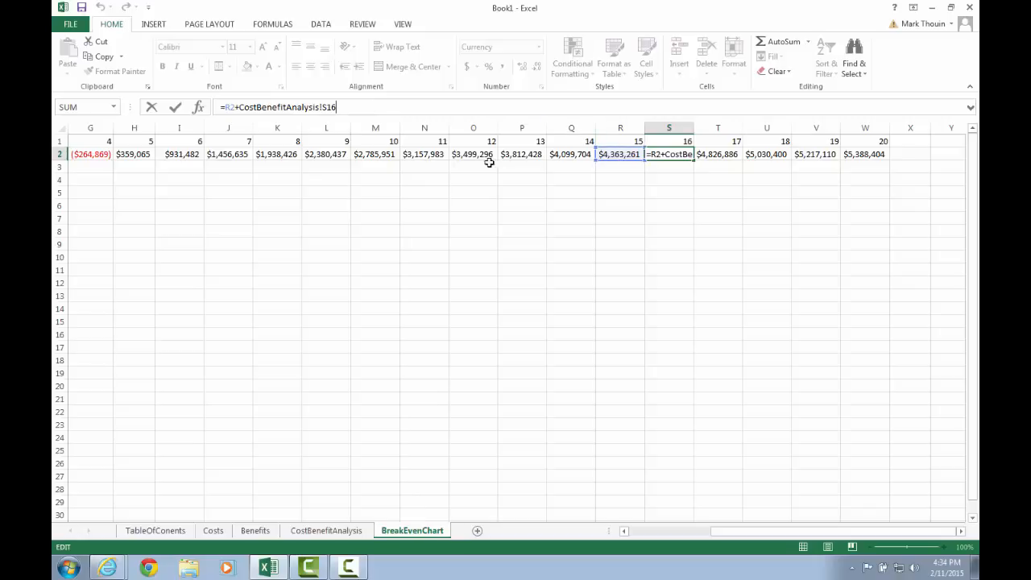
left_click(648, 157)
key("Return")
left_click(648, 157)
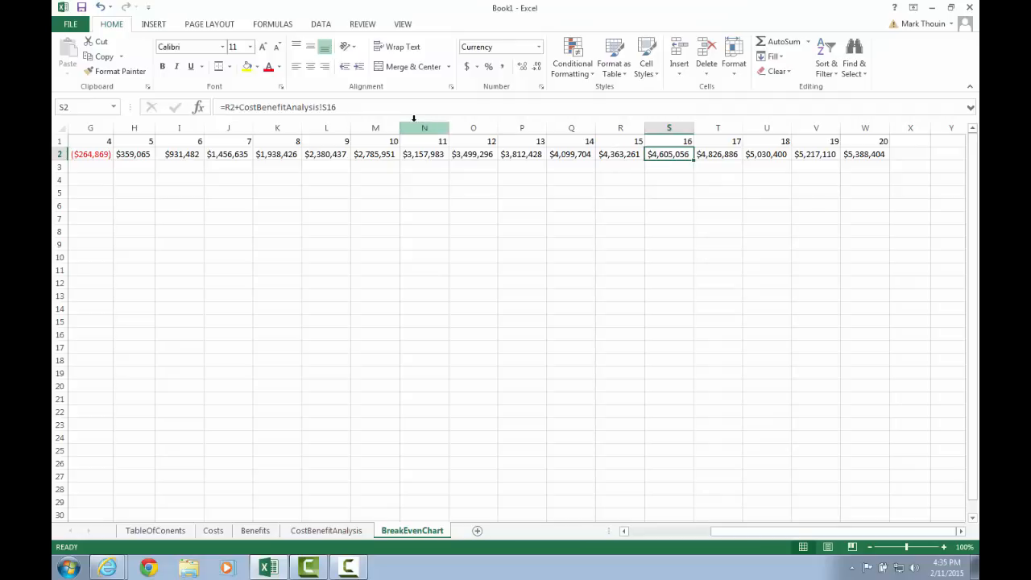
key("F2")
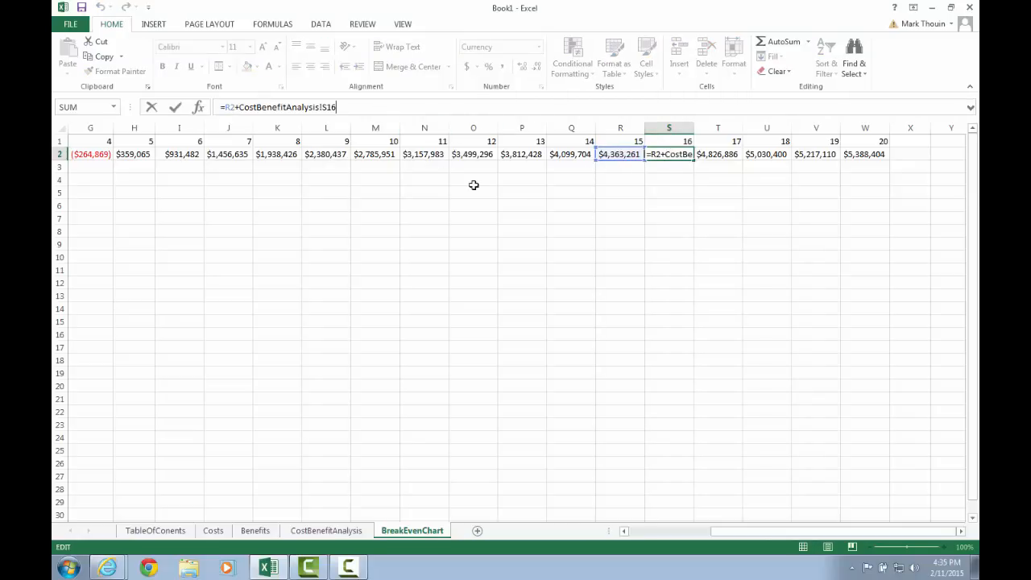
key("Left")
key("Return")
key("Up")
key("Left")
key("Left")
key("Left")
key("Left")
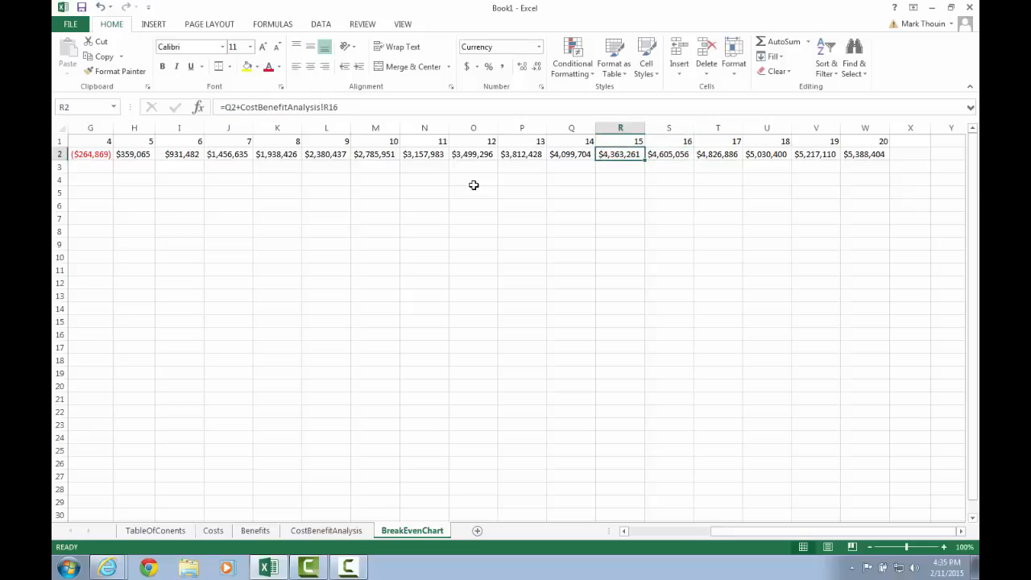
key("Right")
key("Right")
key("Right")
key("Right")
key("Right")
key("Right")
key("Right")
key("Right")
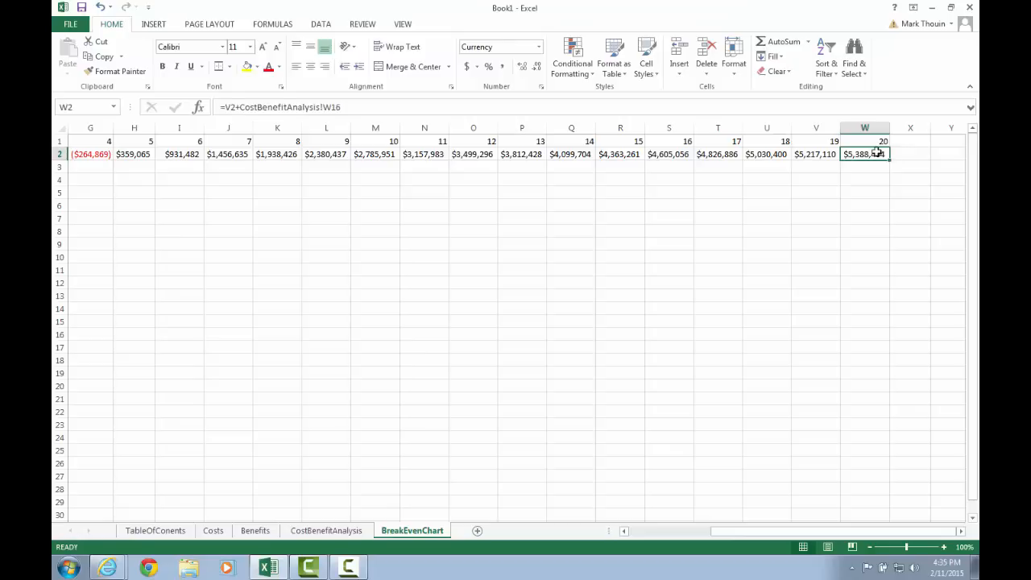
left_click(327, 531)
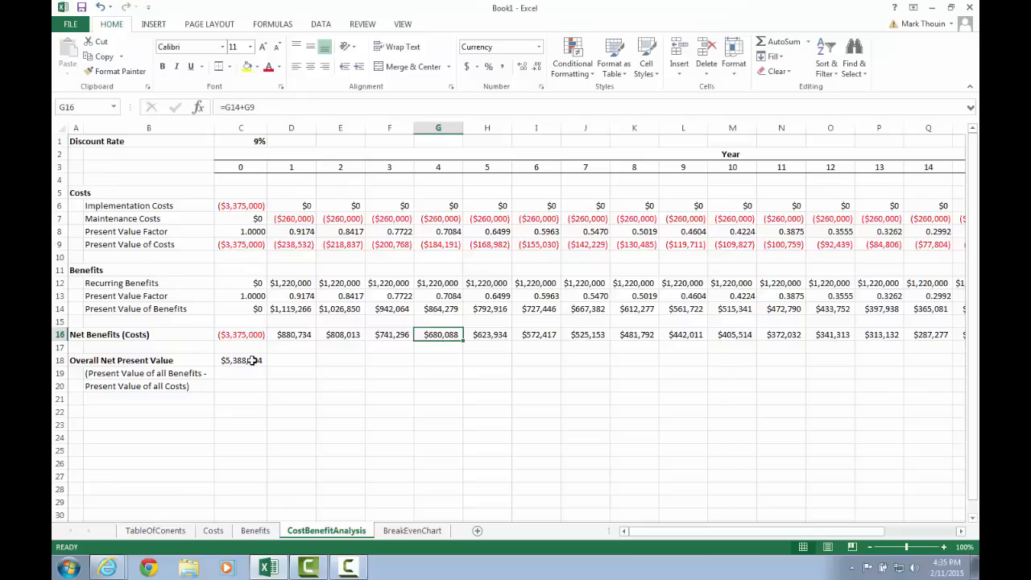
Return to the BreakEvenChart sheet to view the completed cumulative NPV row
left_click(405, 531)
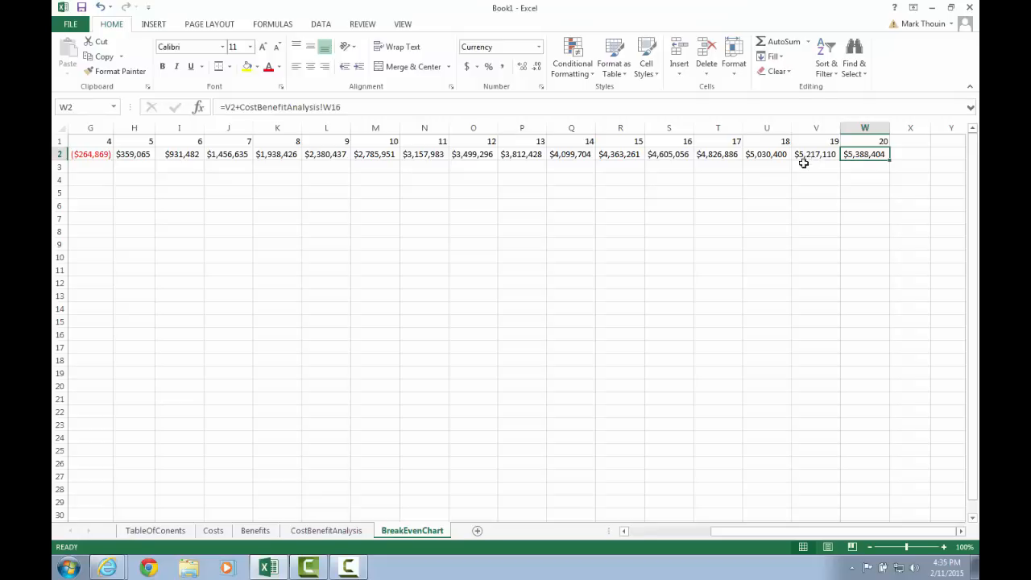
left_click(634, 536)
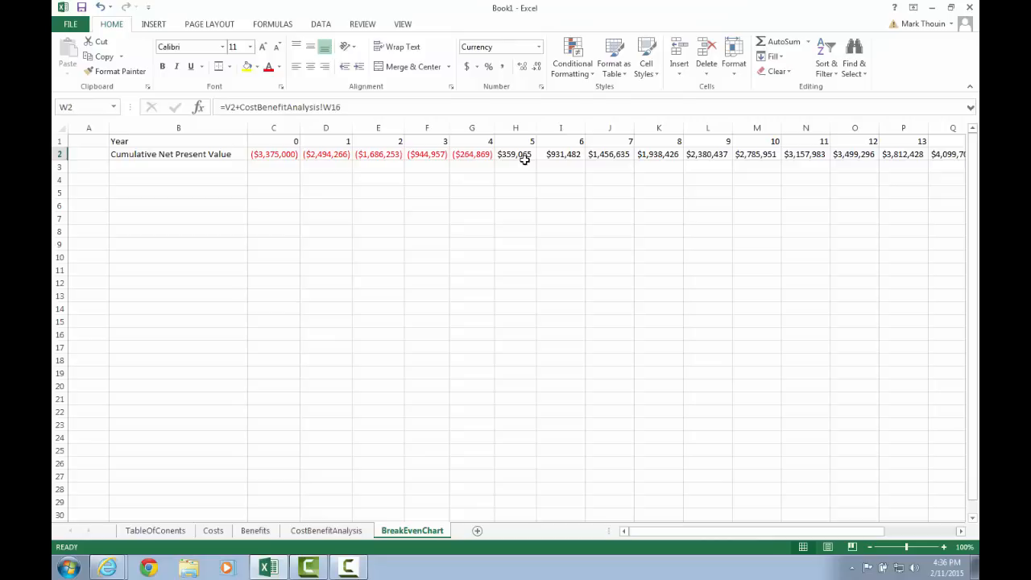
Select the Year label in B1 and bring up the Insert ribbon's chart commands
left_click(193, 144)
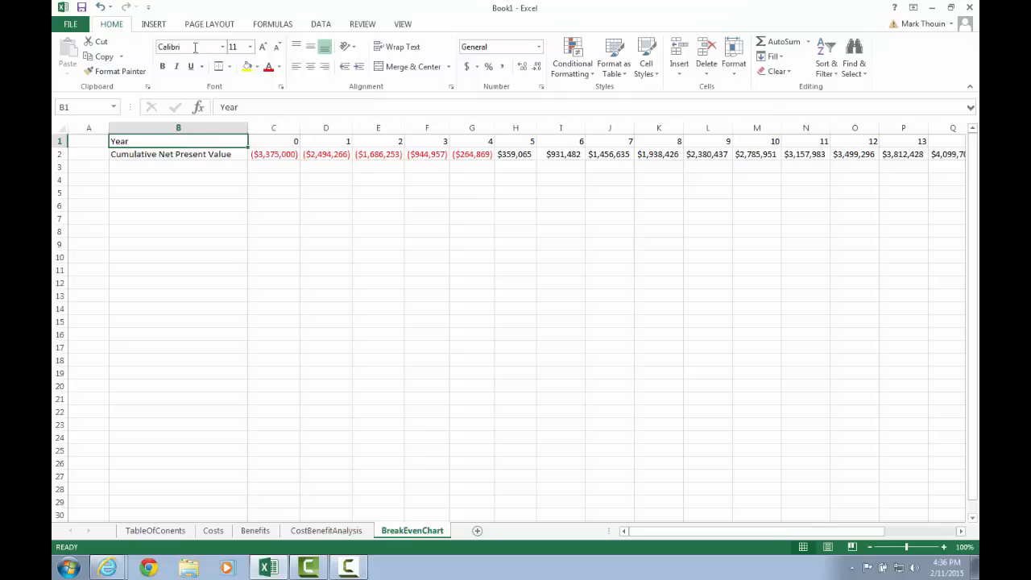
left_click(155, 26)
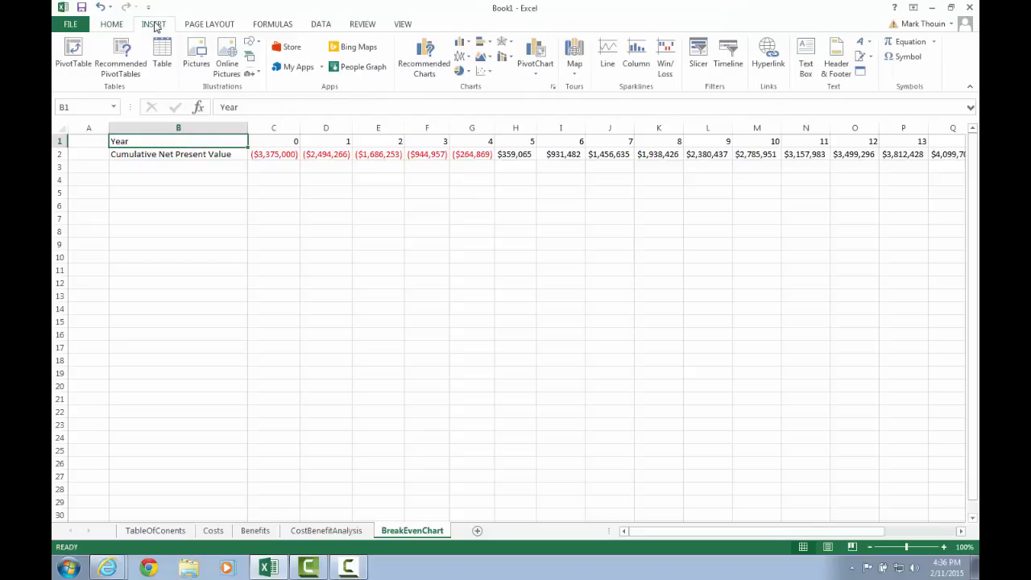
Insert a Scatter with Smooth Lines chart and enlarge it from both corners
left_click(481, 73)
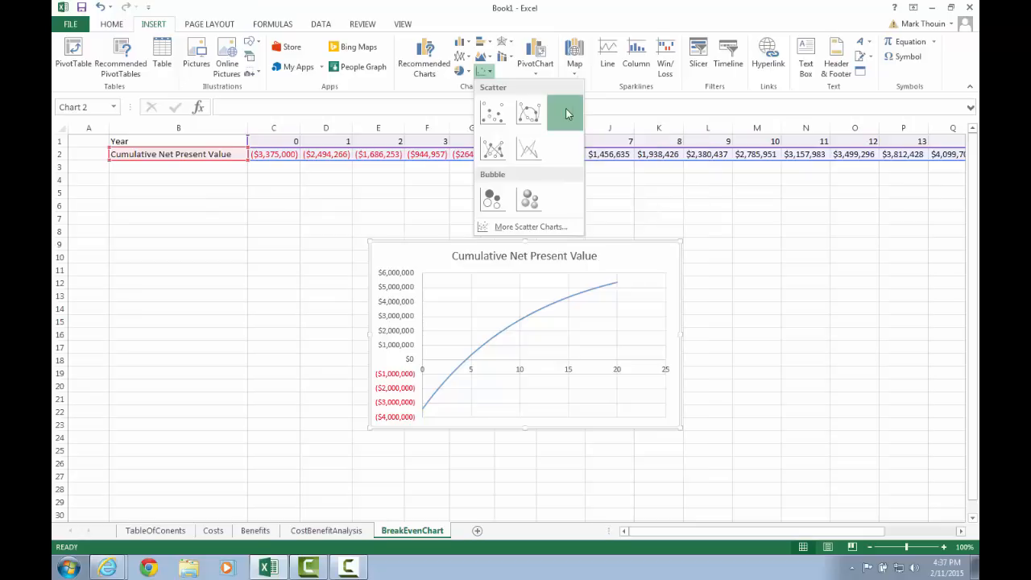
left_click(566, 114)
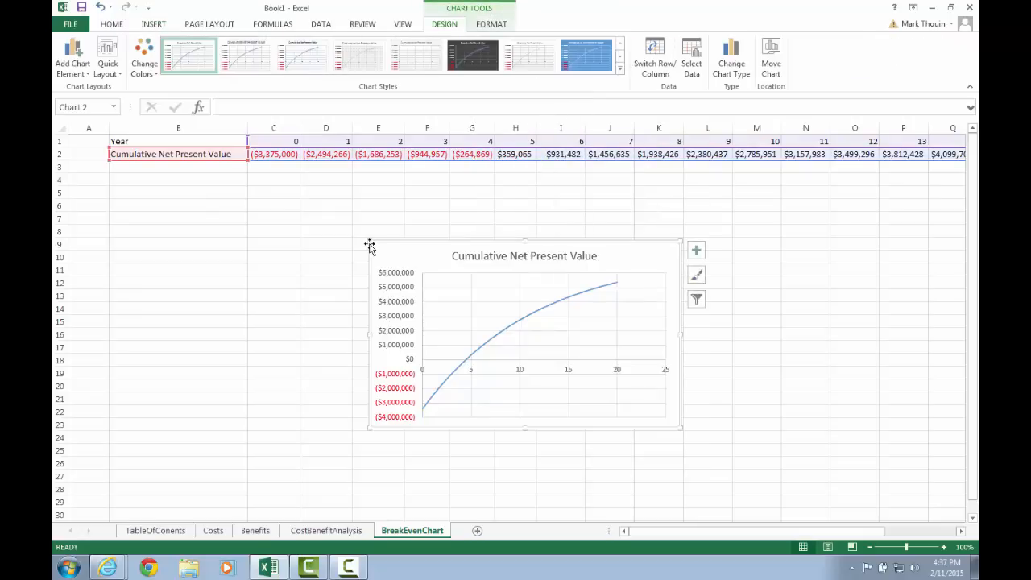
left_click_drag(368, 241, 269, 174)
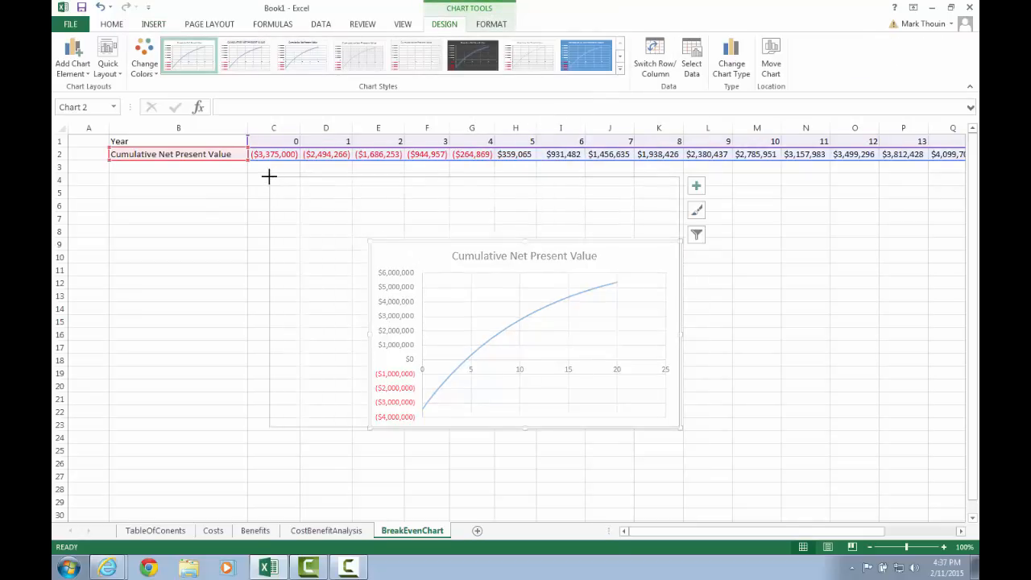
left_click_drag(677, 425, 727, 495)
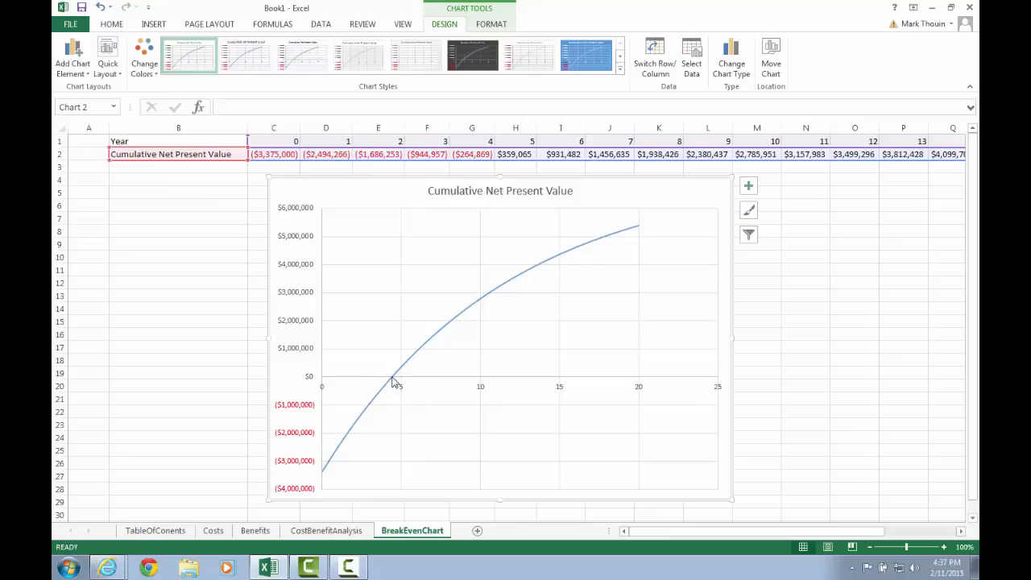
Check the chart's point values, then deselect the chart by selecting cell B1
mouse_move(394, 381)
mouse_move(450, 328)
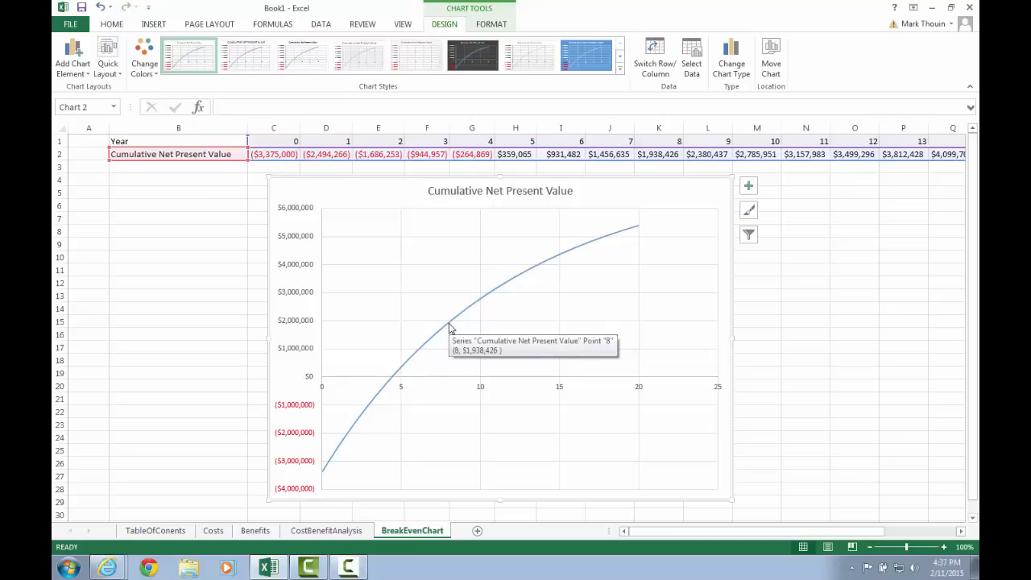
left_click(188, 141)
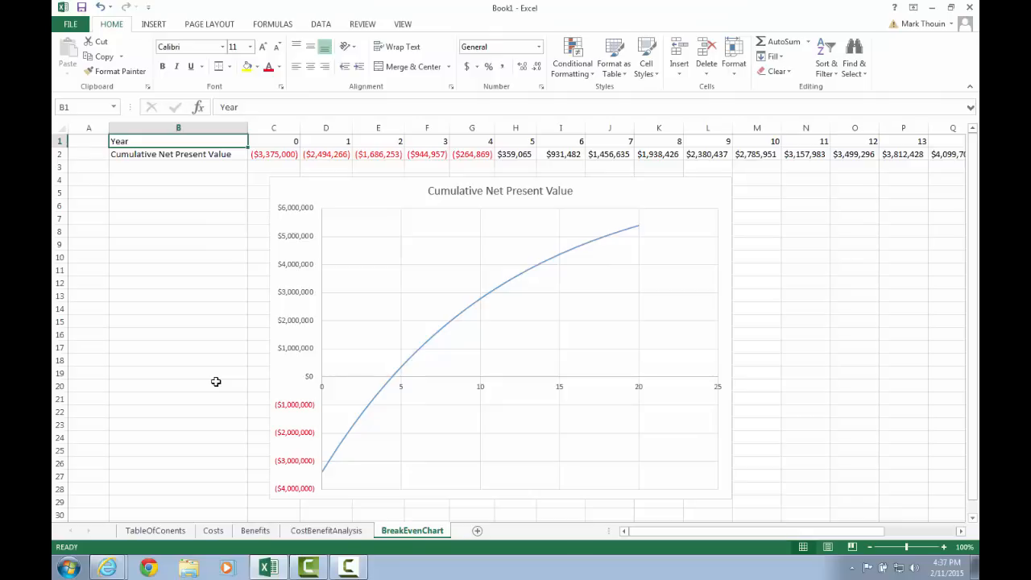
Enter 12 as the discount rate in C1 on CostBenefitAnalysis and review the BreakEvenChart sheet
left_click(311, 532)
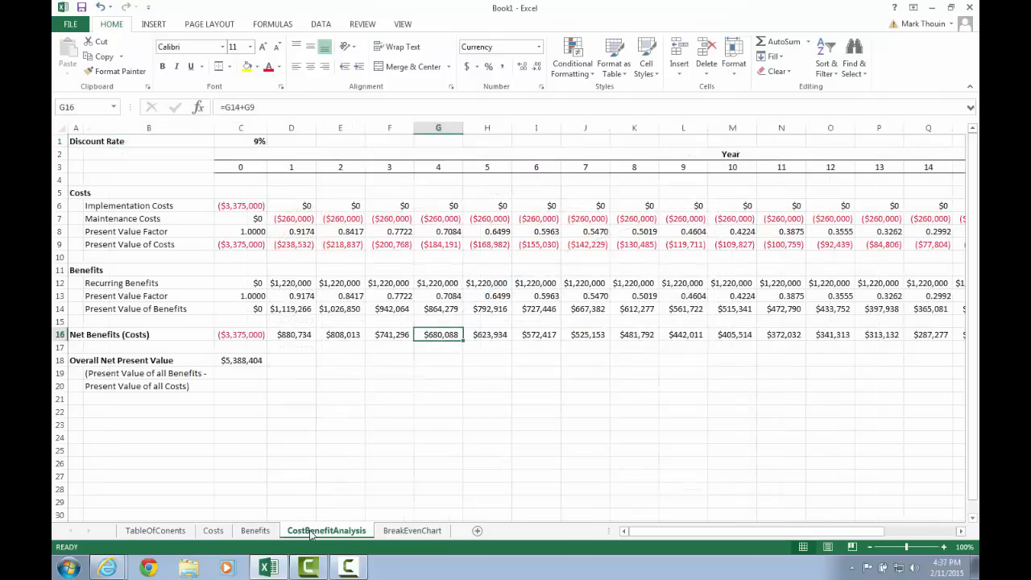
left_click(240, 143)
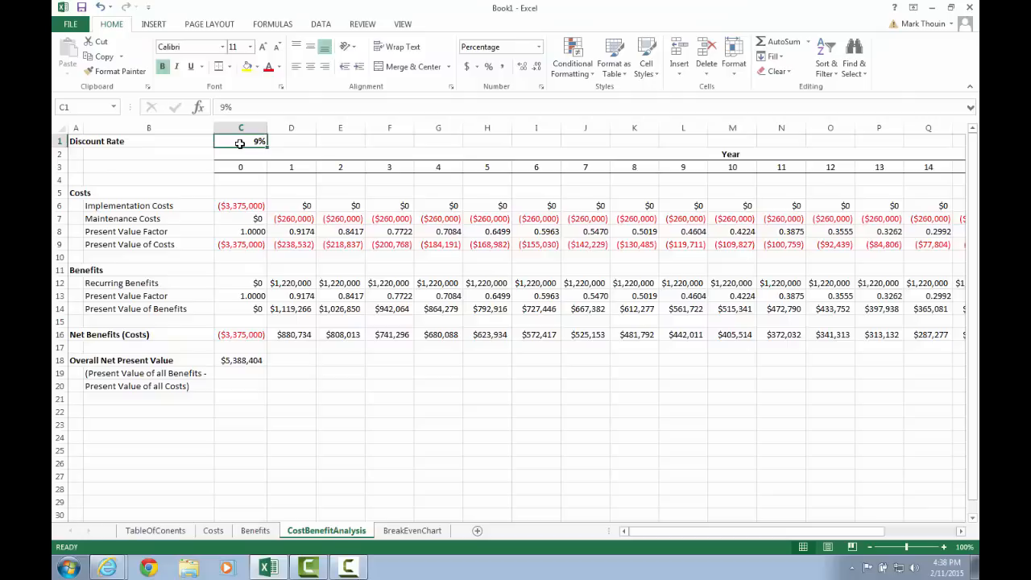
type("12")
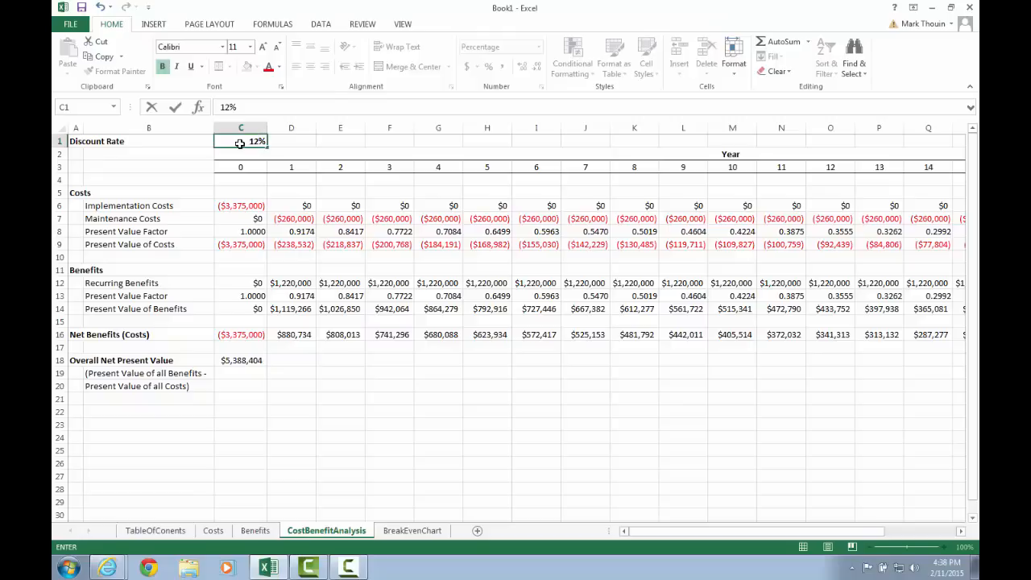
key("Return")
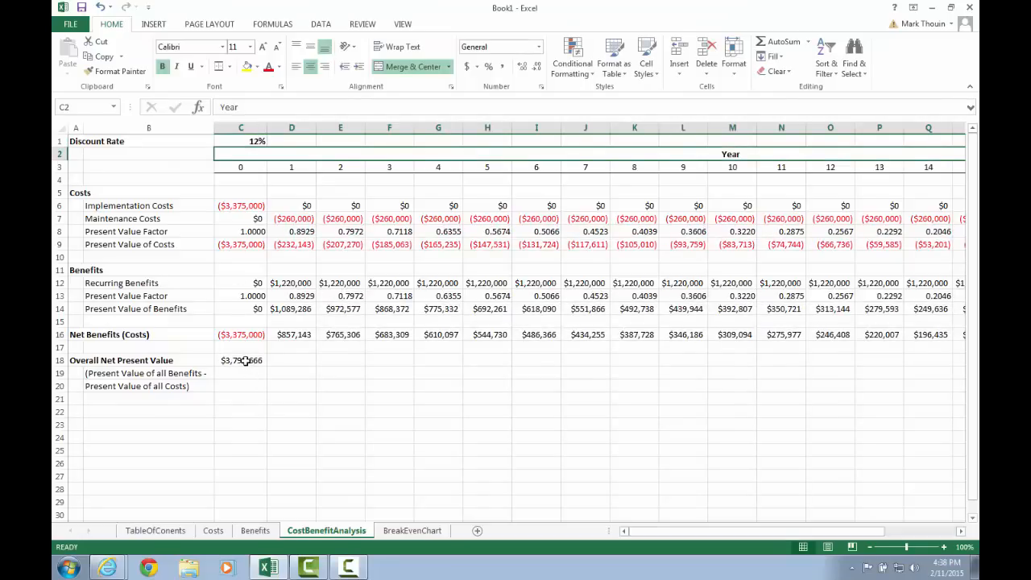
left_click(394, 533)
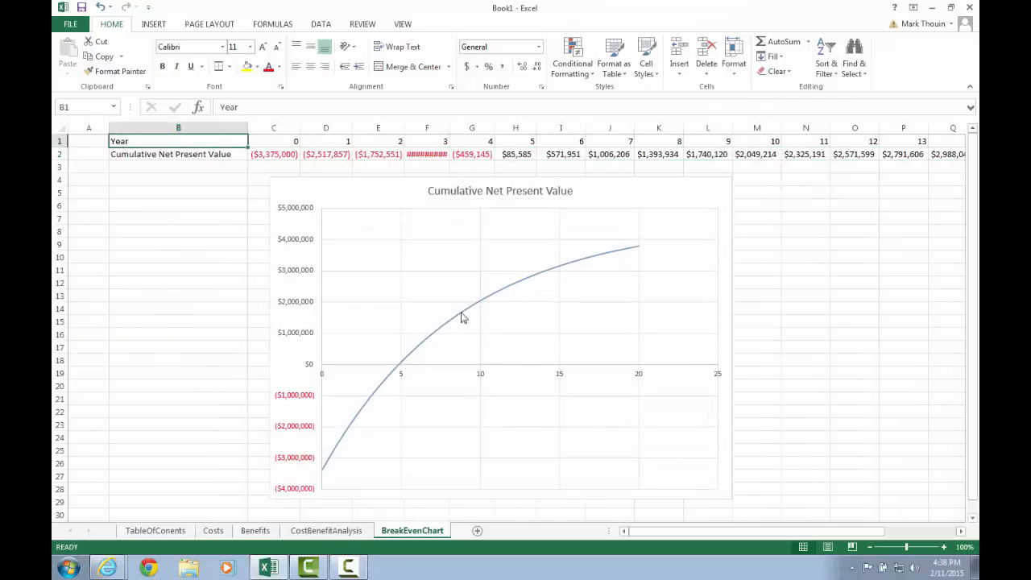
left_click(325, 531)
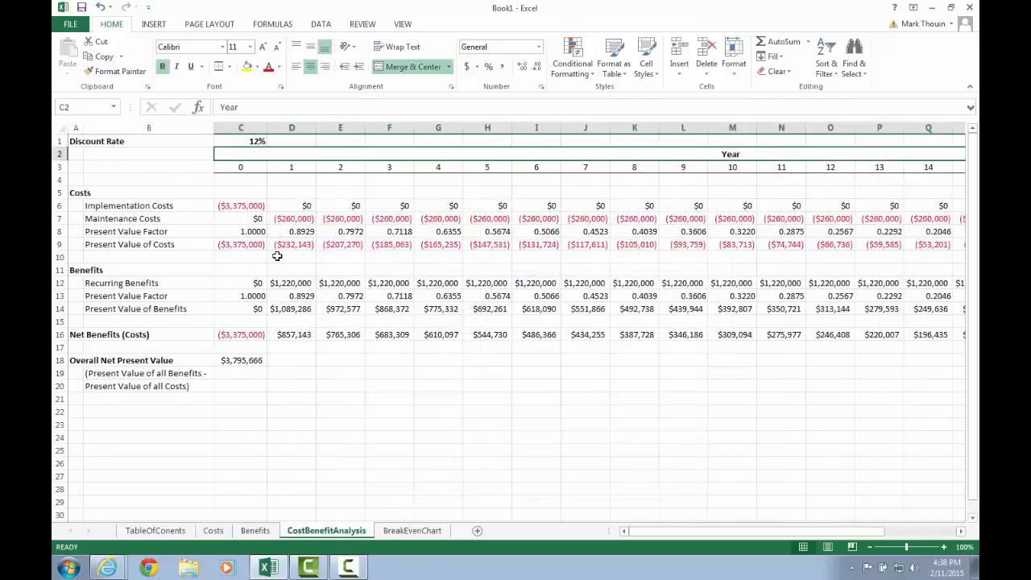
Change C1's discount rate to 50% and check the cumulative NPV curve on BreakEvenChart
left_click(253, 141)
left_click(250, 106)
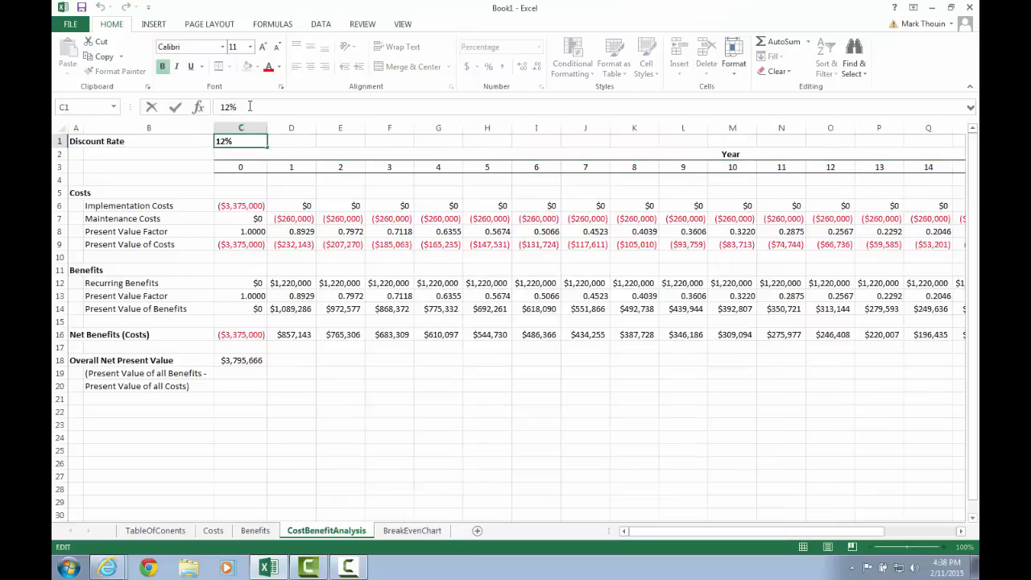
key("BackSpace")
key("BackSpace")
key("BackSpace")
type("50%")
key("Return")
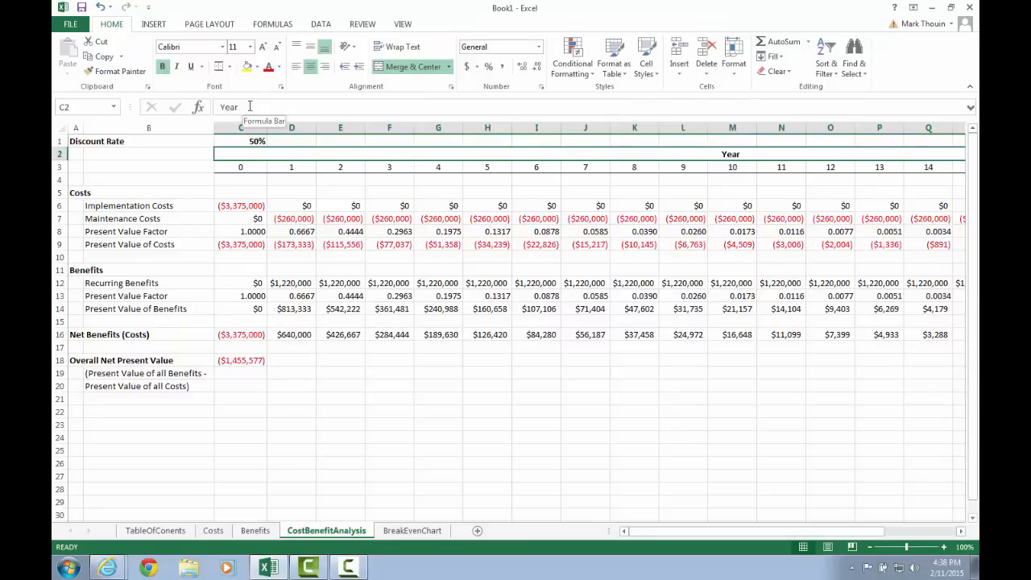
key("Up")
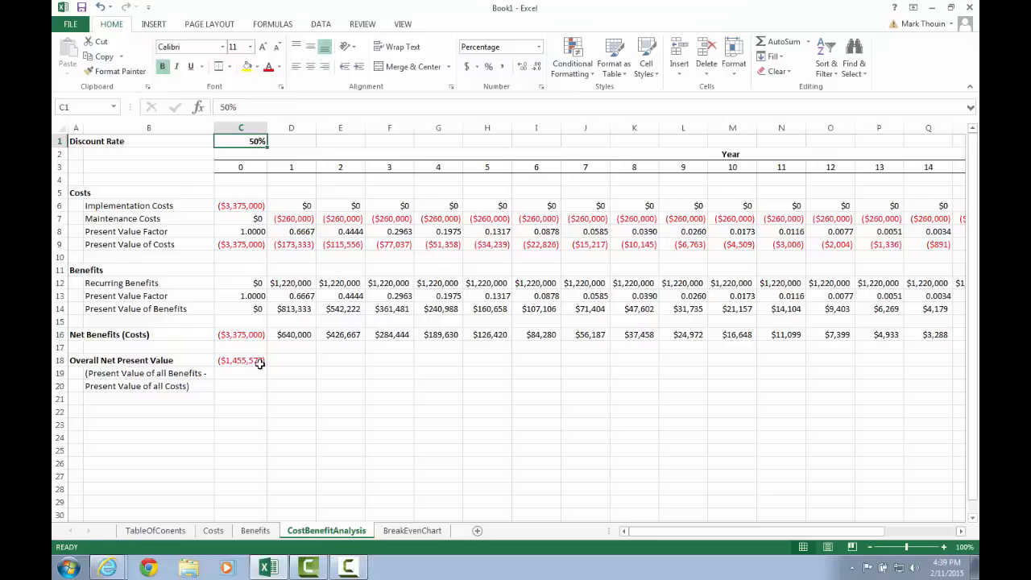
left_click(413, 530)
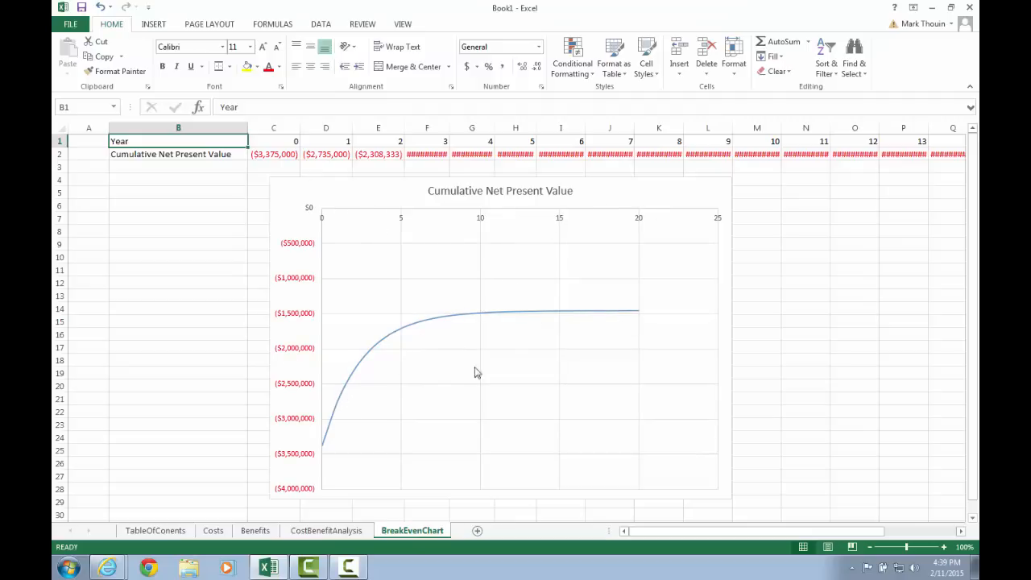
Put 9 back into C1 on CostBenefitAnalysis and confirm the BreakEvenChart curve crosses $0 again
left_click(324, 531)
type("9")
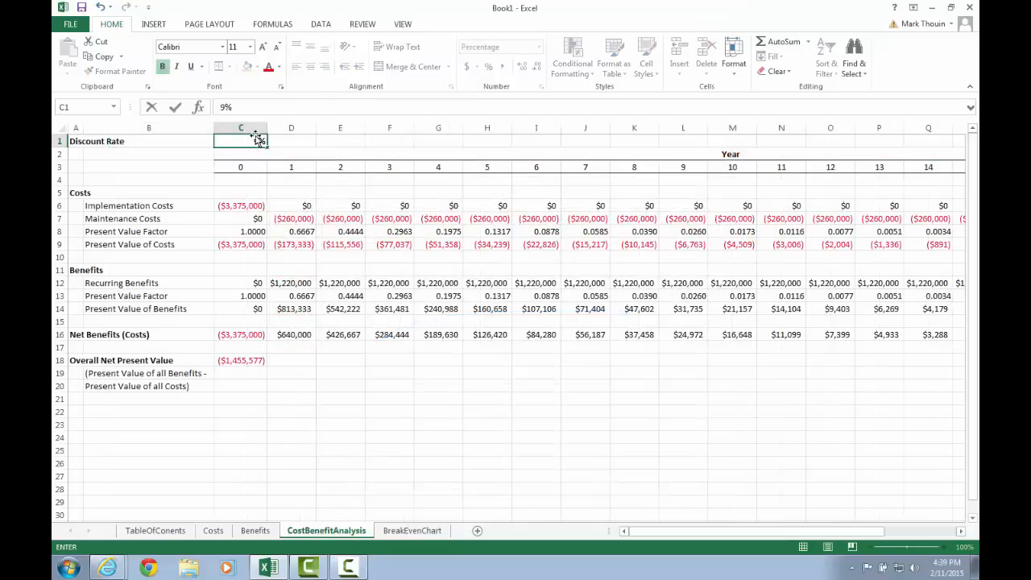
key("Return")
left_click(256, 139)
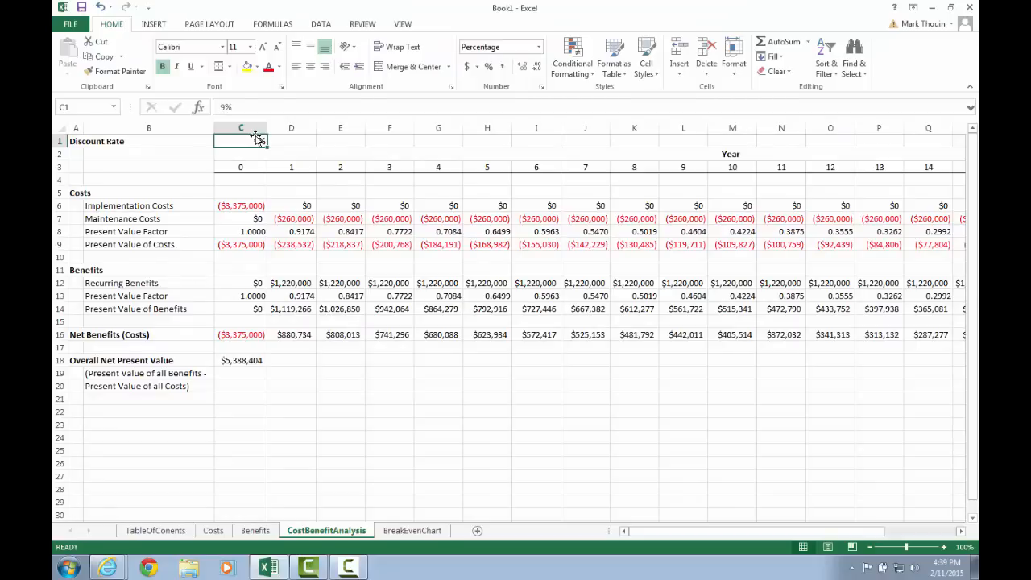
left_click(406, 531)
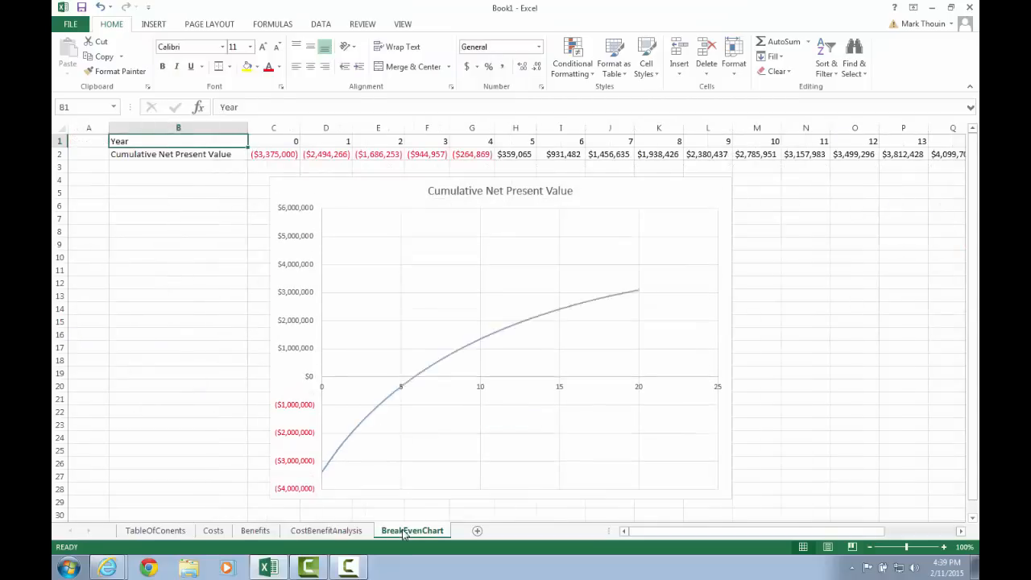